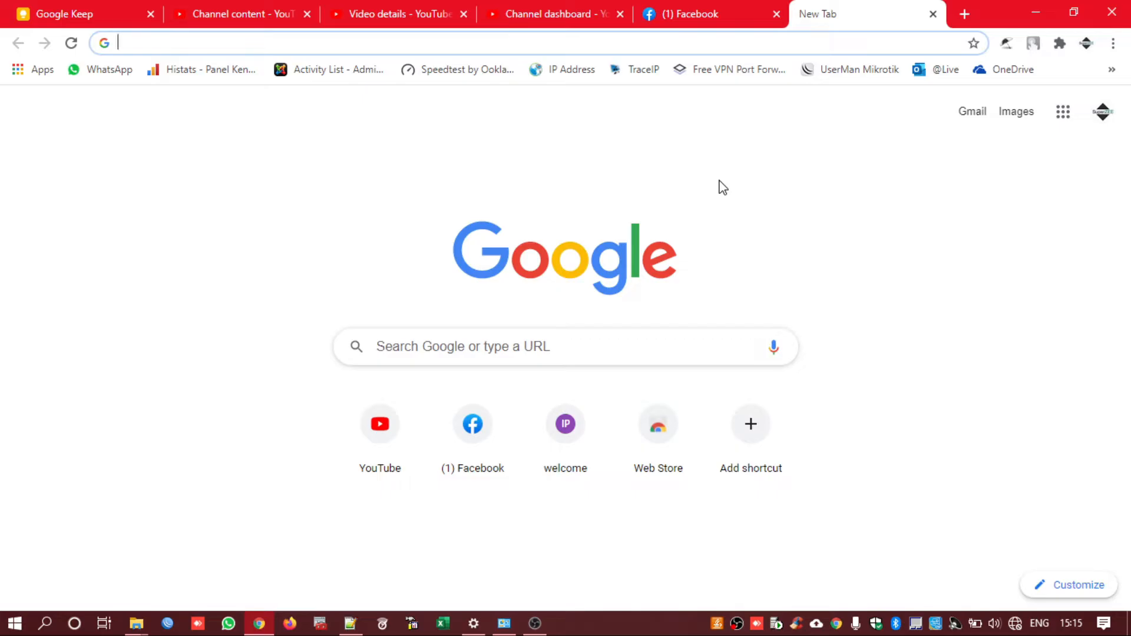
Load the router login page at 192.168.1.1 in Chrome
left_click(366, 46)
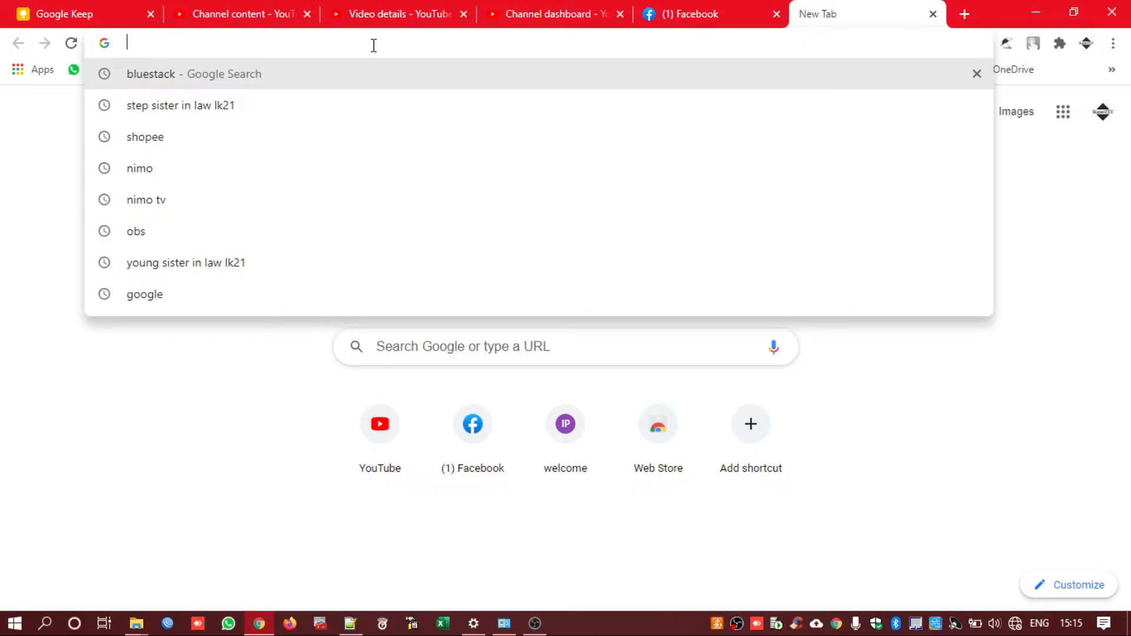
type("192")
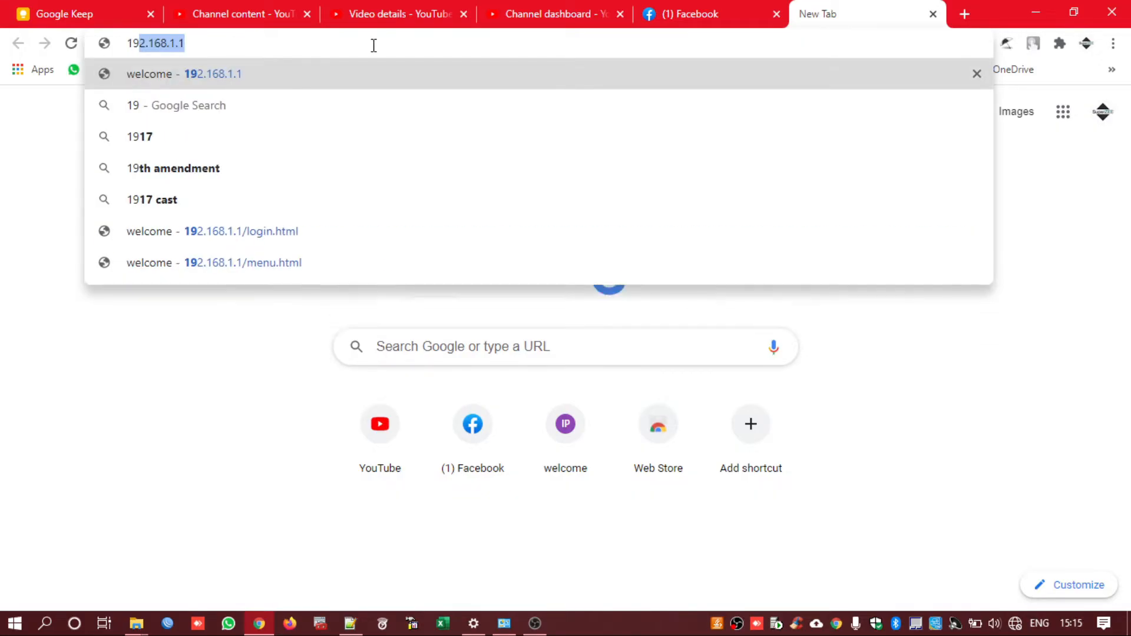
type(".16")
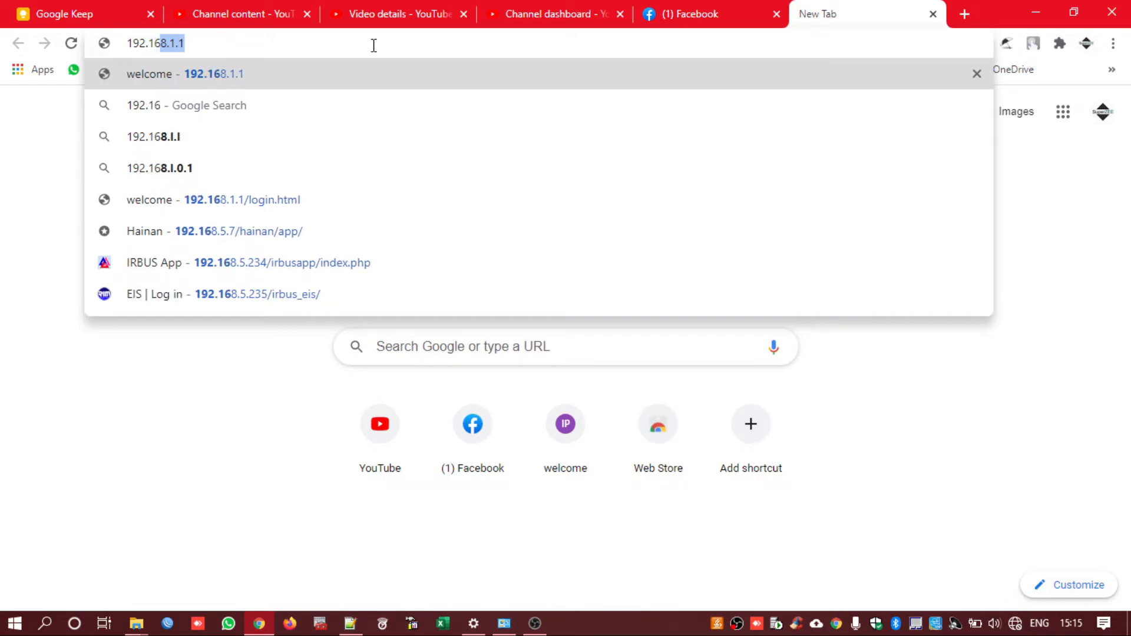
type("8.1")
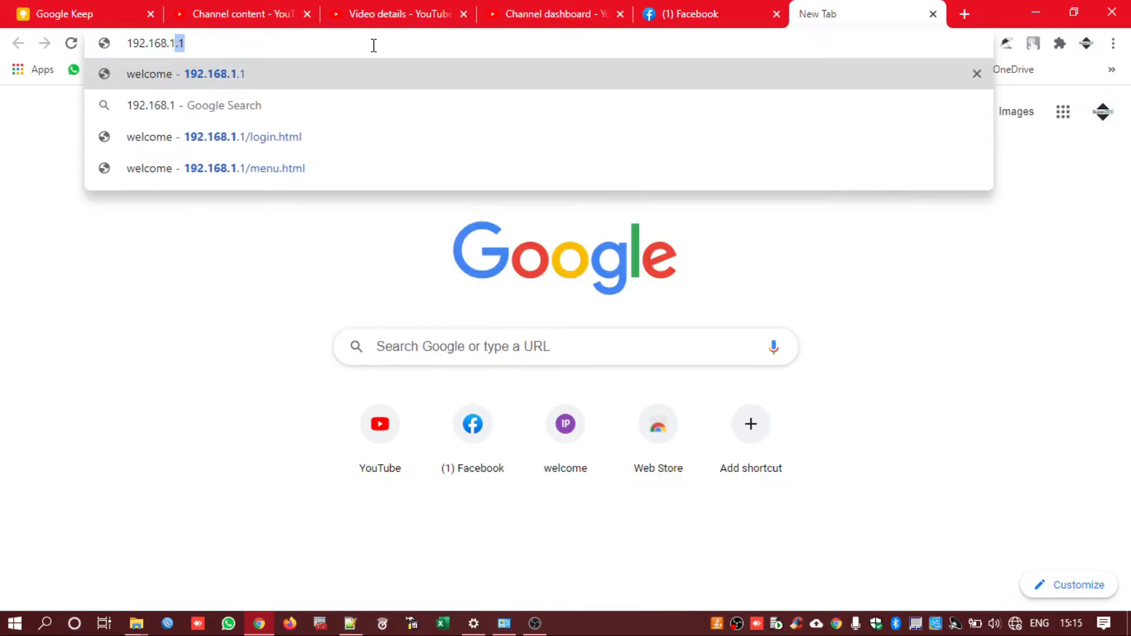
type(".1")
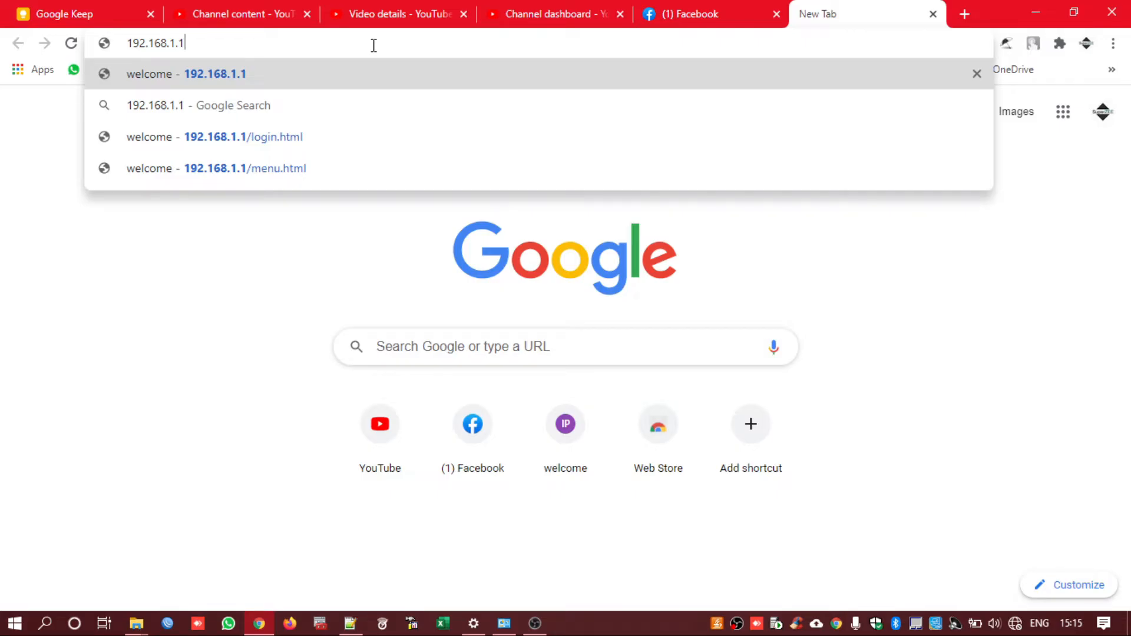
key("Return")
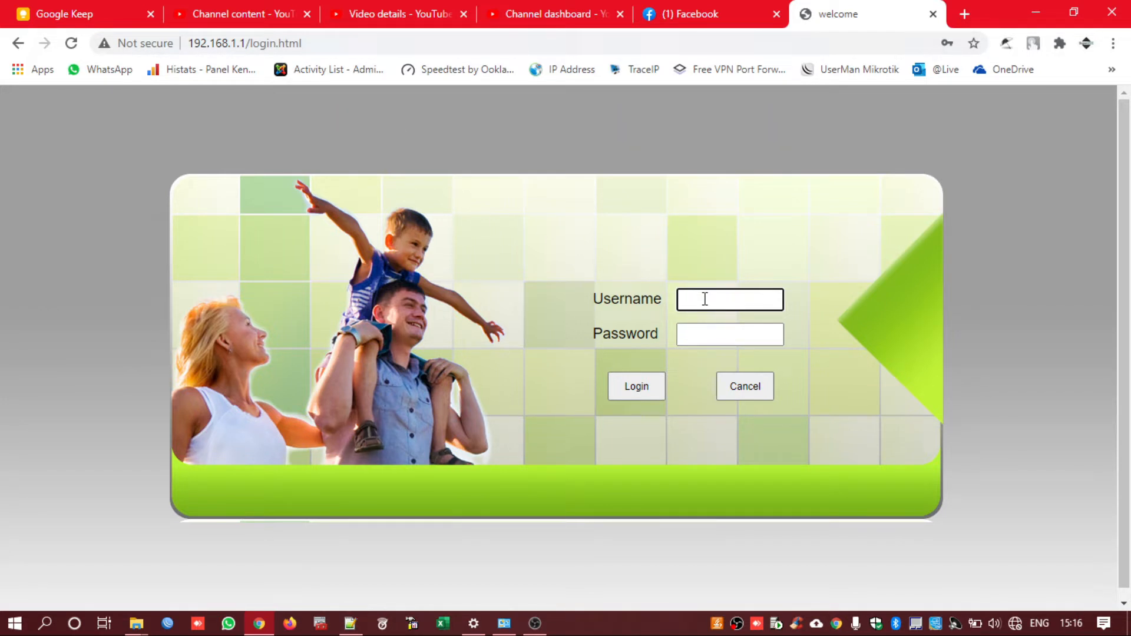
Check the login fields for saved credentials, then bring up the router notes in Notepad++
left_click(723, 303)
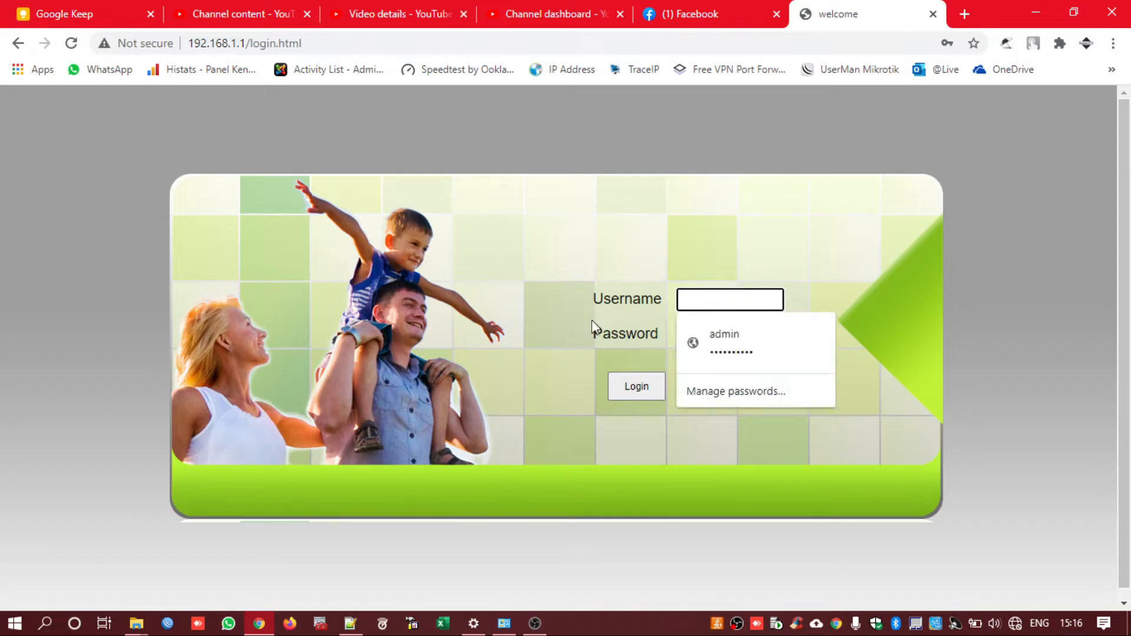
left_click(891, 345)
left_click(712, 336)
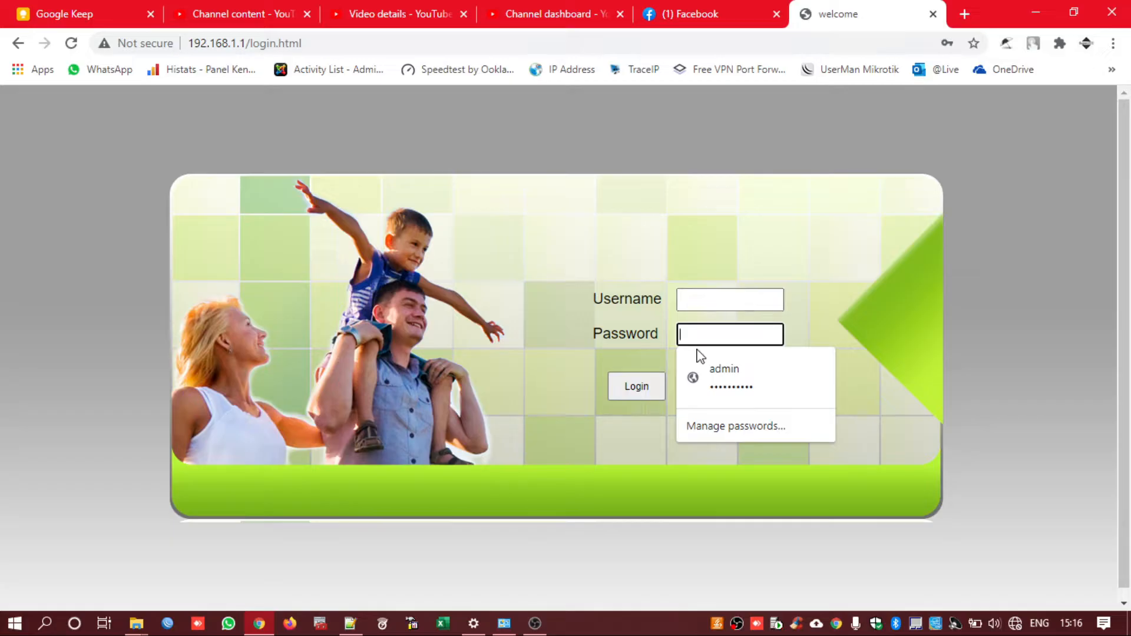
left_click(357, 616)
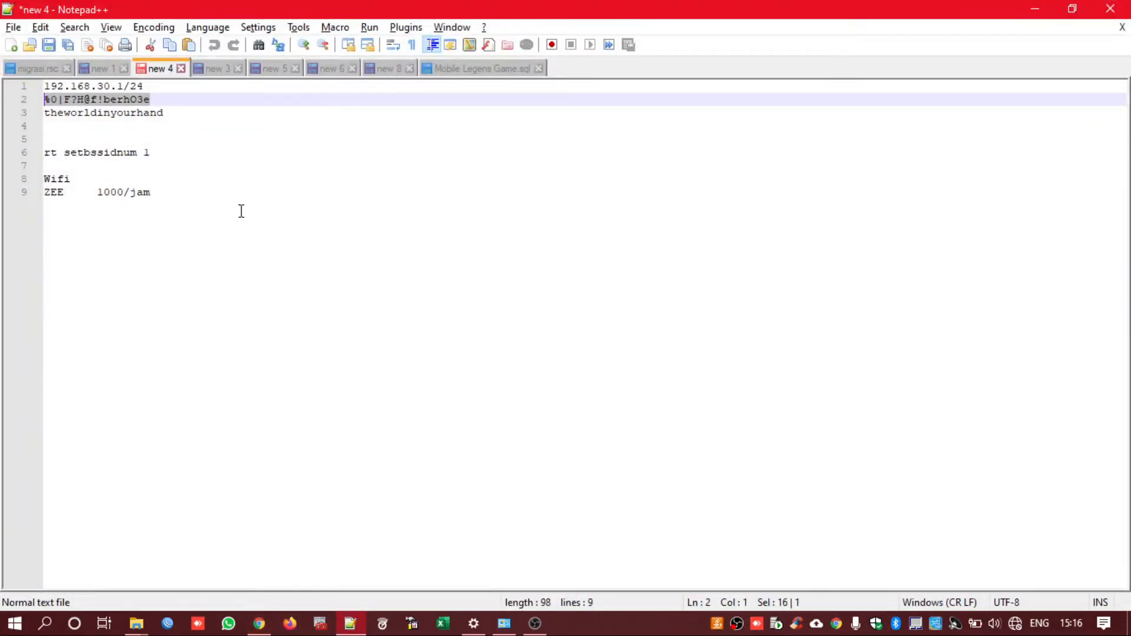
Copy the stored router password from line 2 of the notes and return to Chrome
left_click(268, 170)
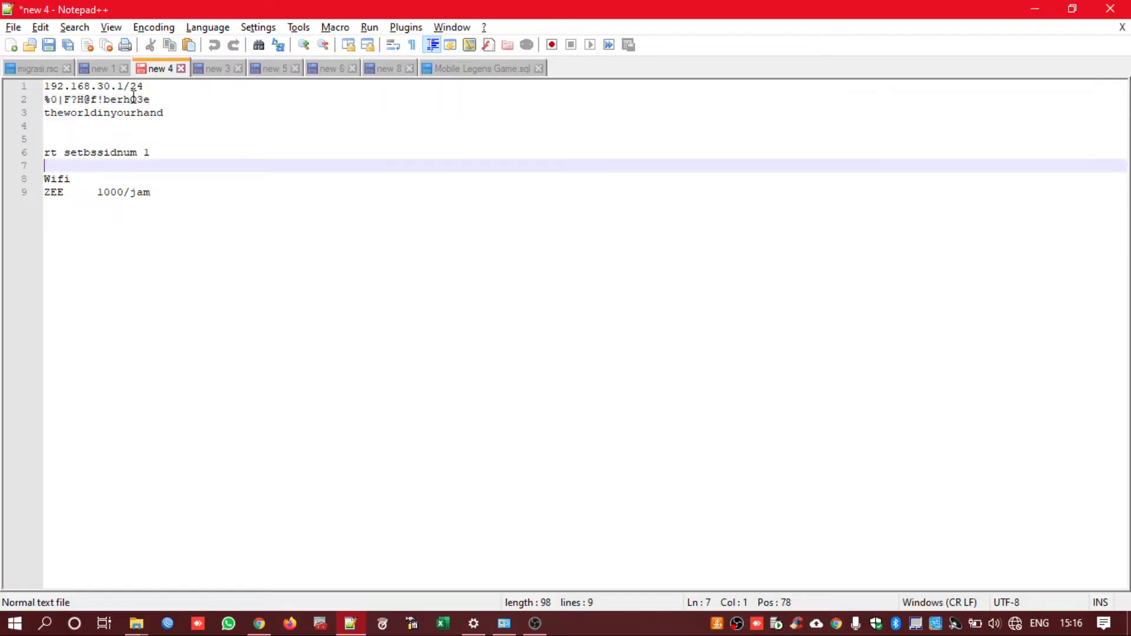
left_click_drag(166, 102, 46, 106)
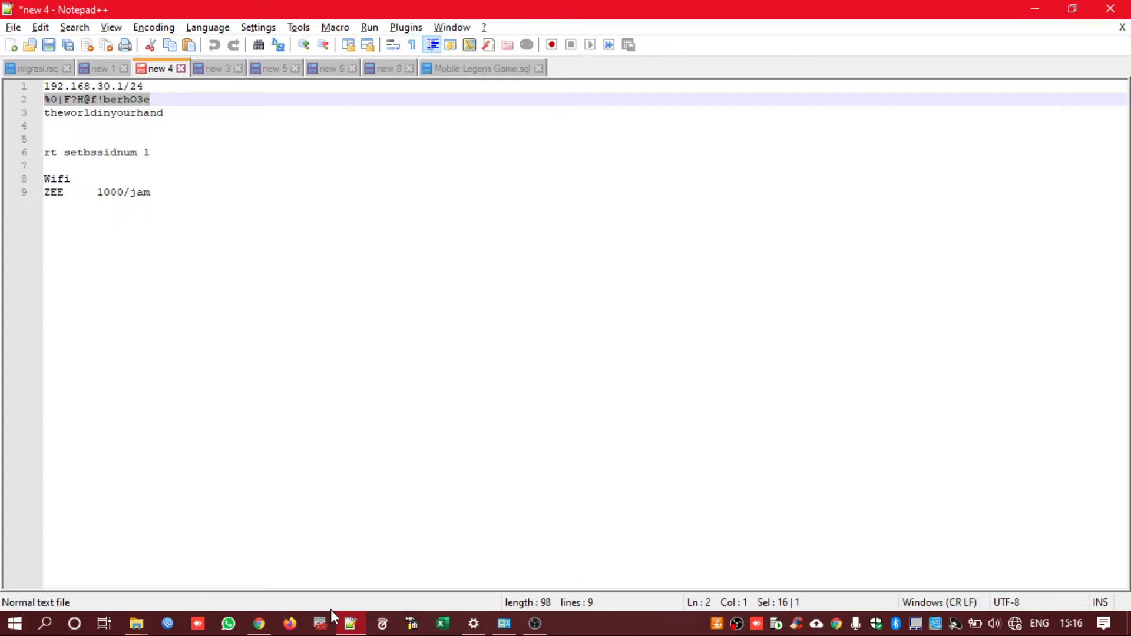
left_click(260, 623)
Log in to the router as admin using the pasted password
left_click(764, 301)
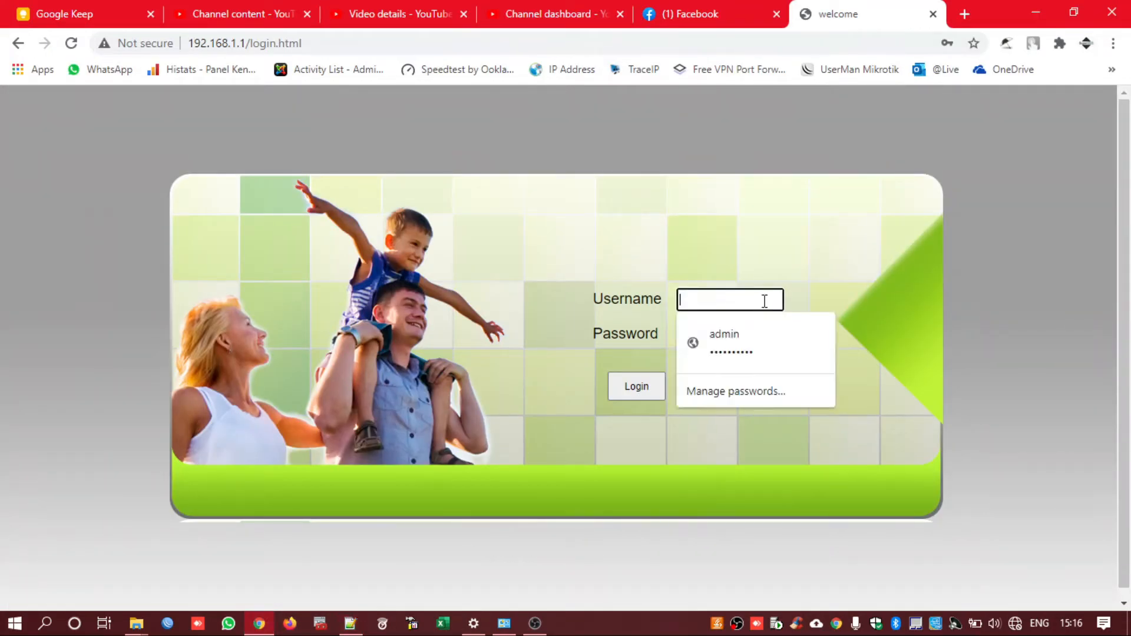
type("admin")
key("Tab")
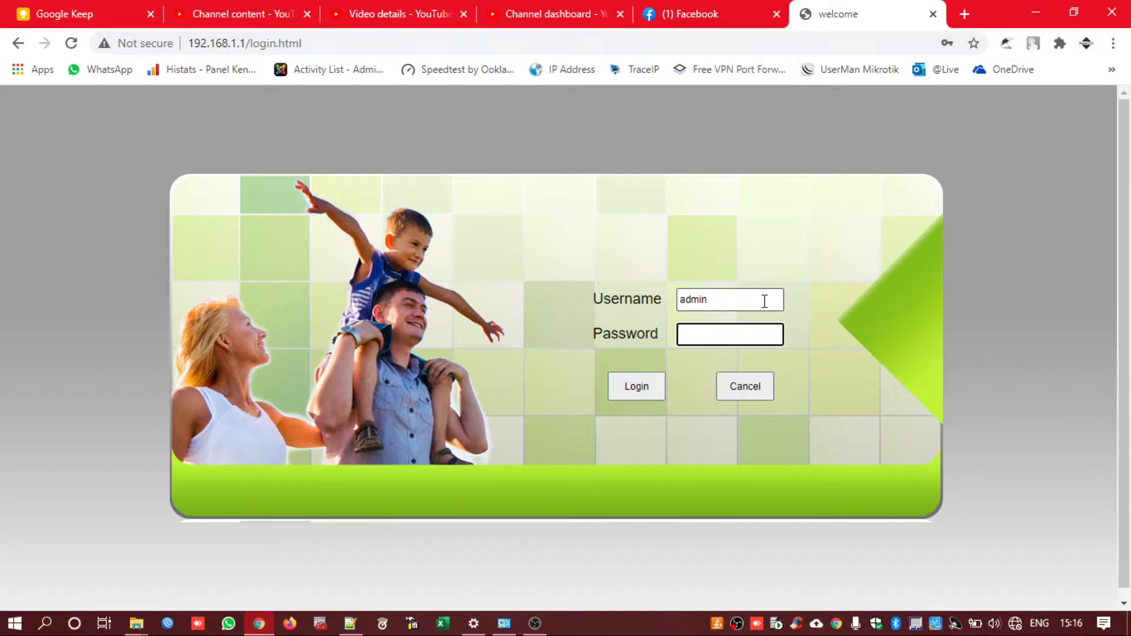
key("ctrl+v")
key("Return")
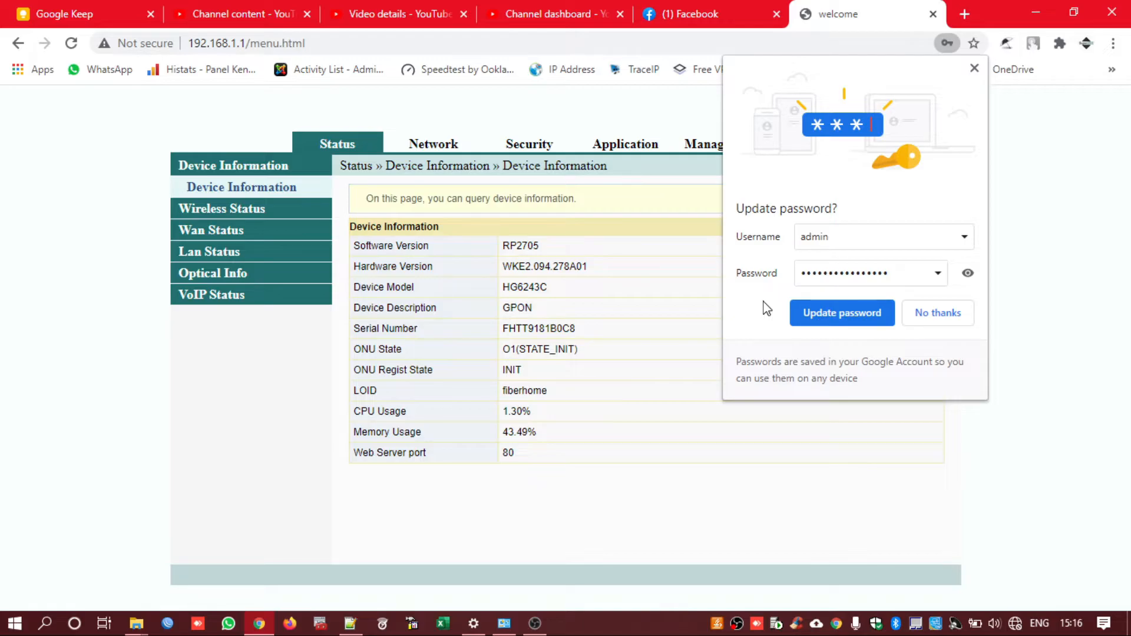
Decline Chrome's password update and go to Network › Wlan Settings › Basic
left_click(941, 318)
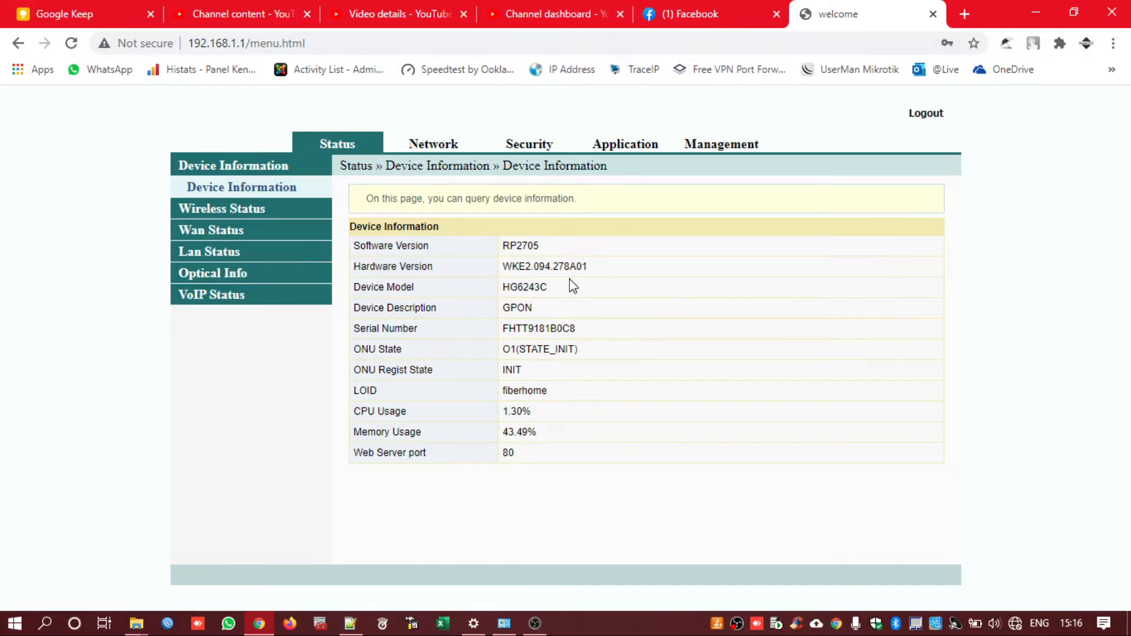
left_click_drag(569, 287, 504, 287)
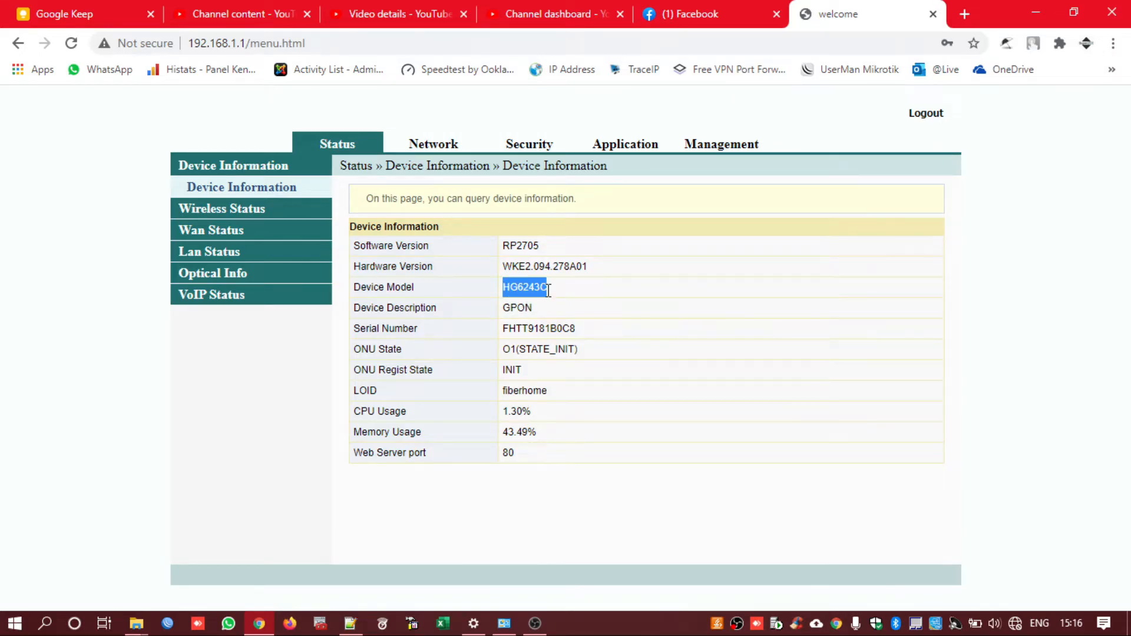
left_click(586, 296)
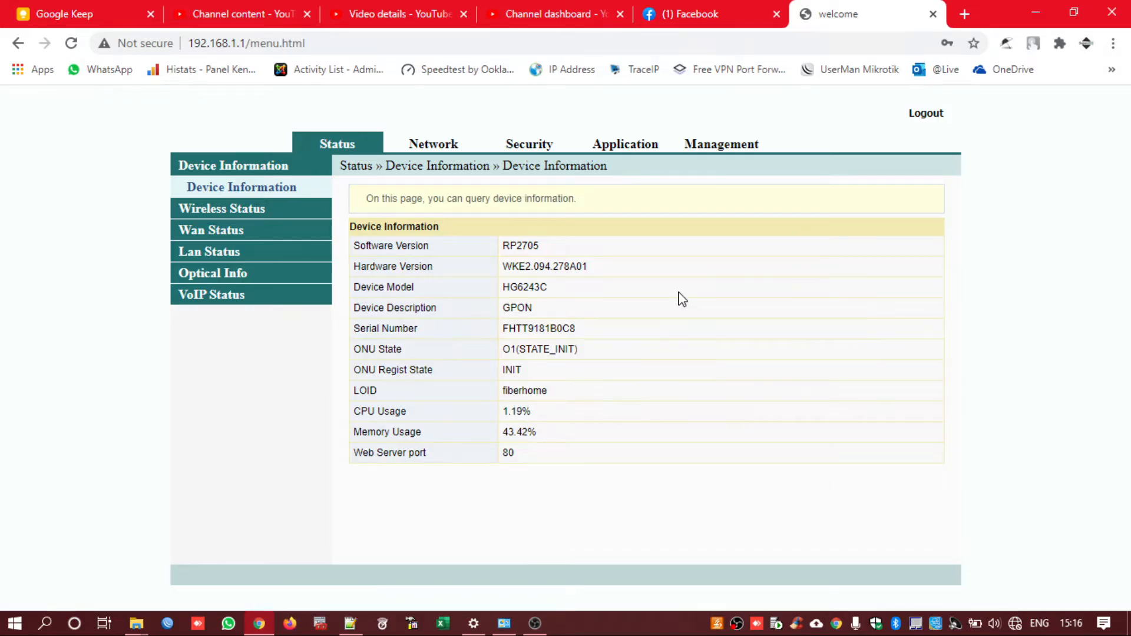
left_click(436, 152)
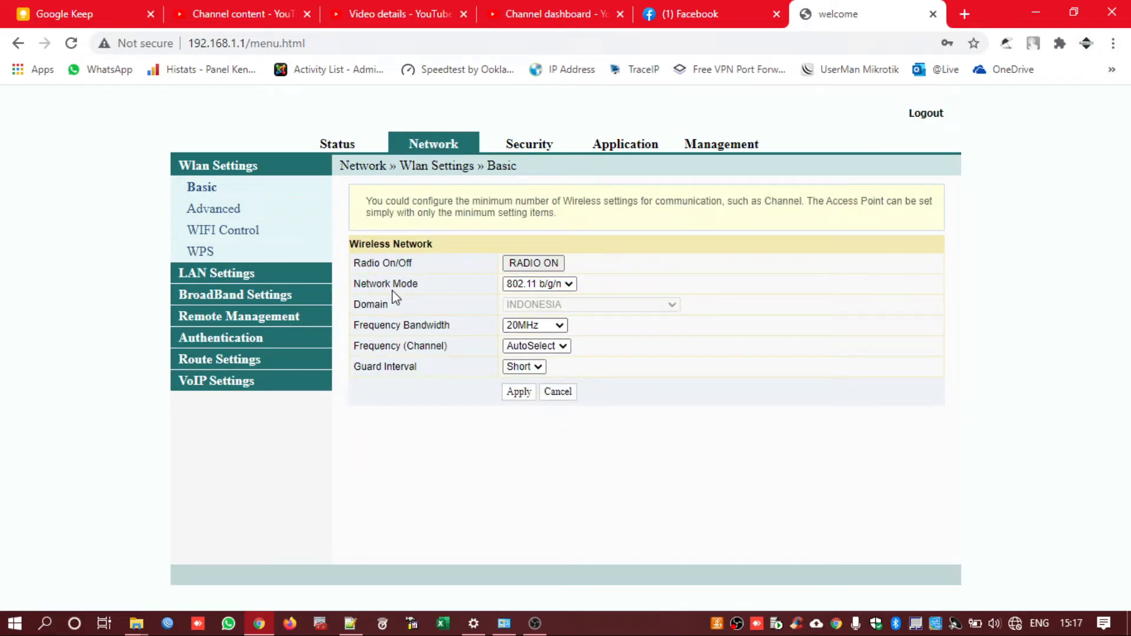
Keep the wireless bandwidth at 20MHz and the channel on AutoSelect
left_click(557, 329)
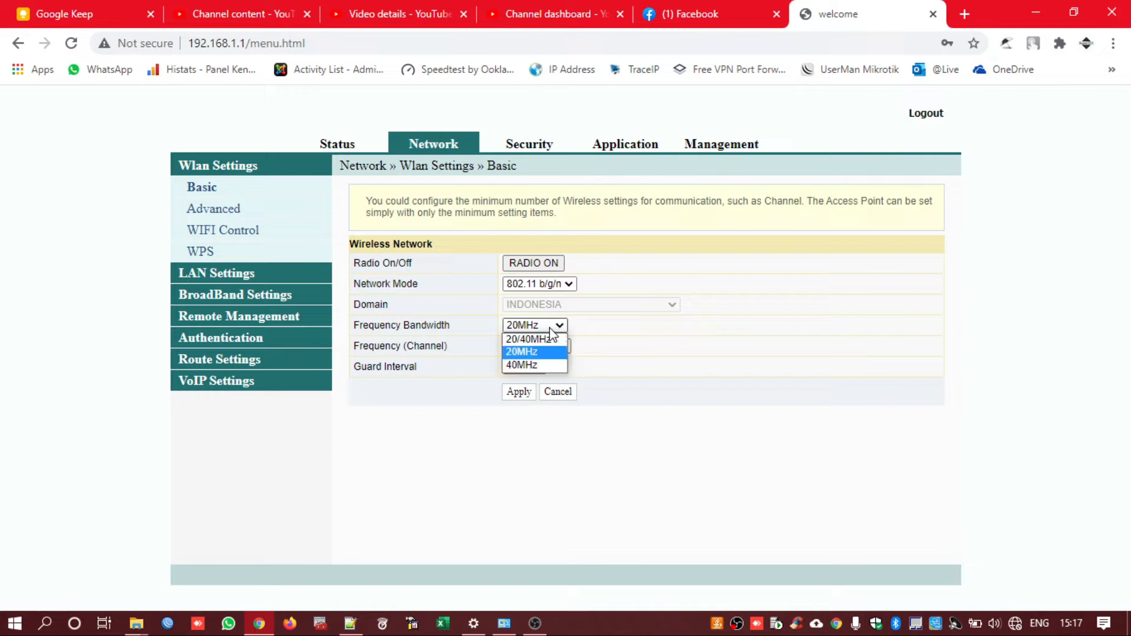
left_click(550, 328)
left_click(552, 350)
left_click(550, 349)
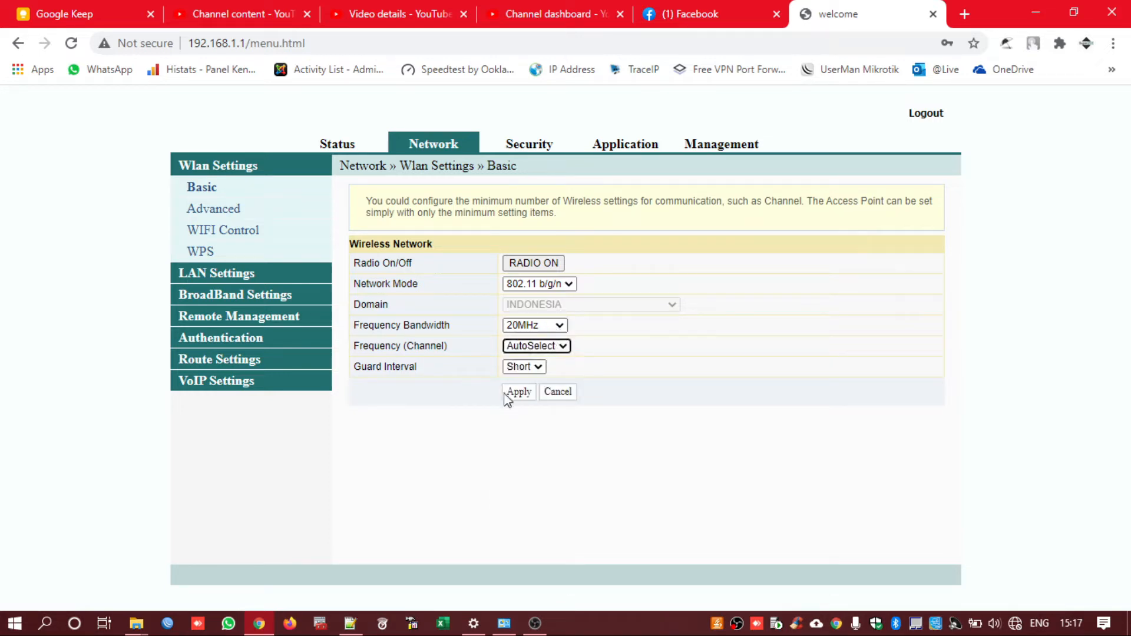
Rename the SSID to WIFI GRATIS on the Advanced wireless page
left_click(209, 212)
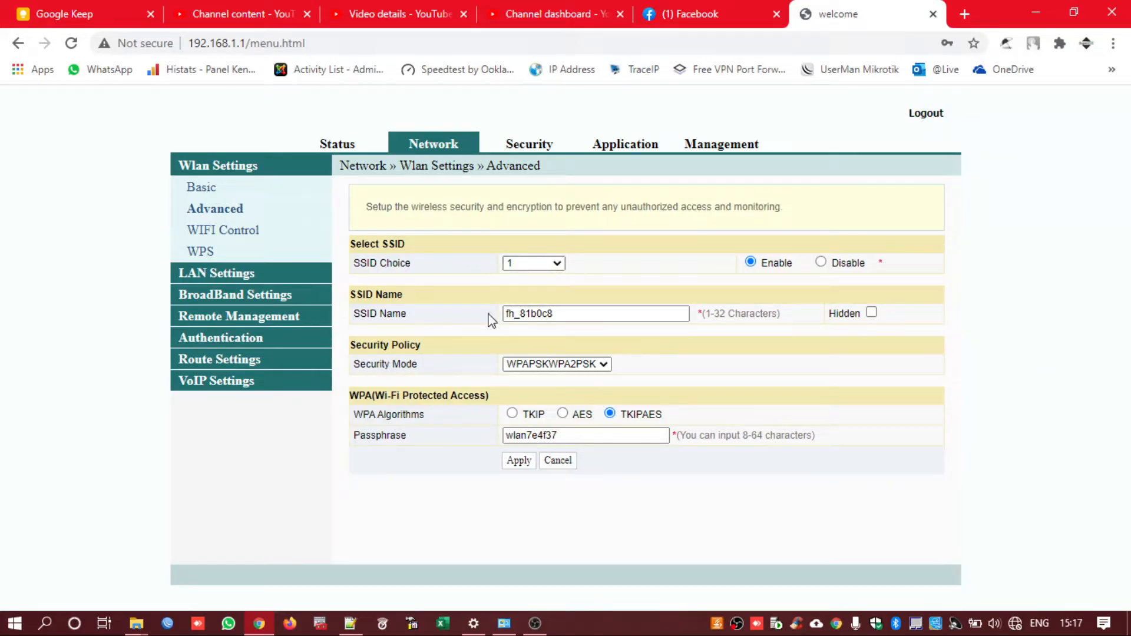
double_click(598, 313)
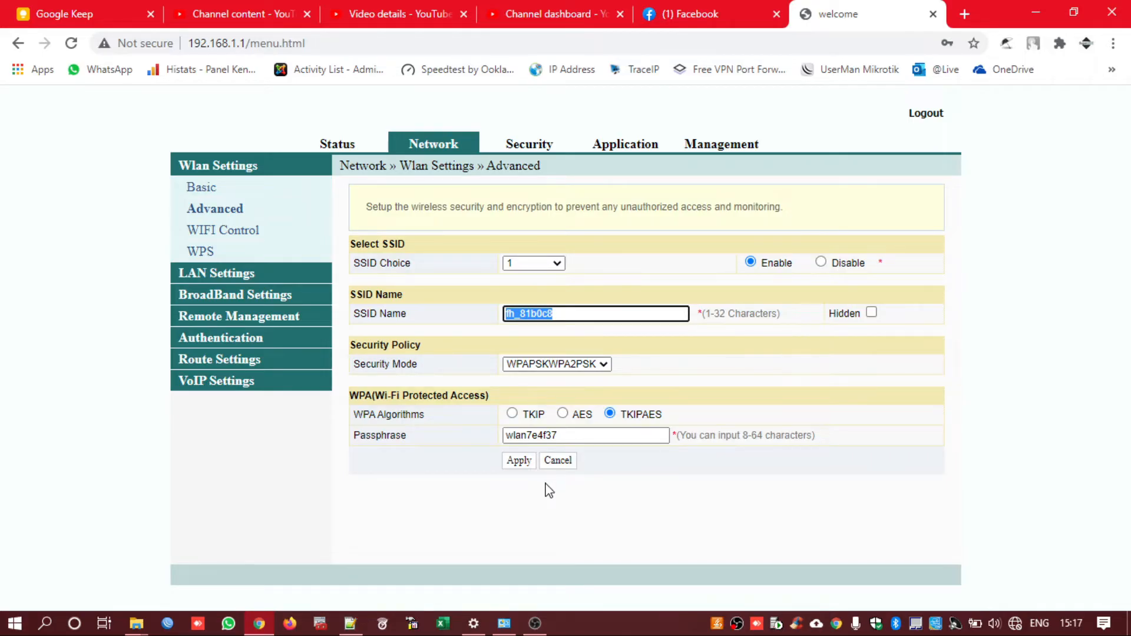
type("WIFI GRATIS")
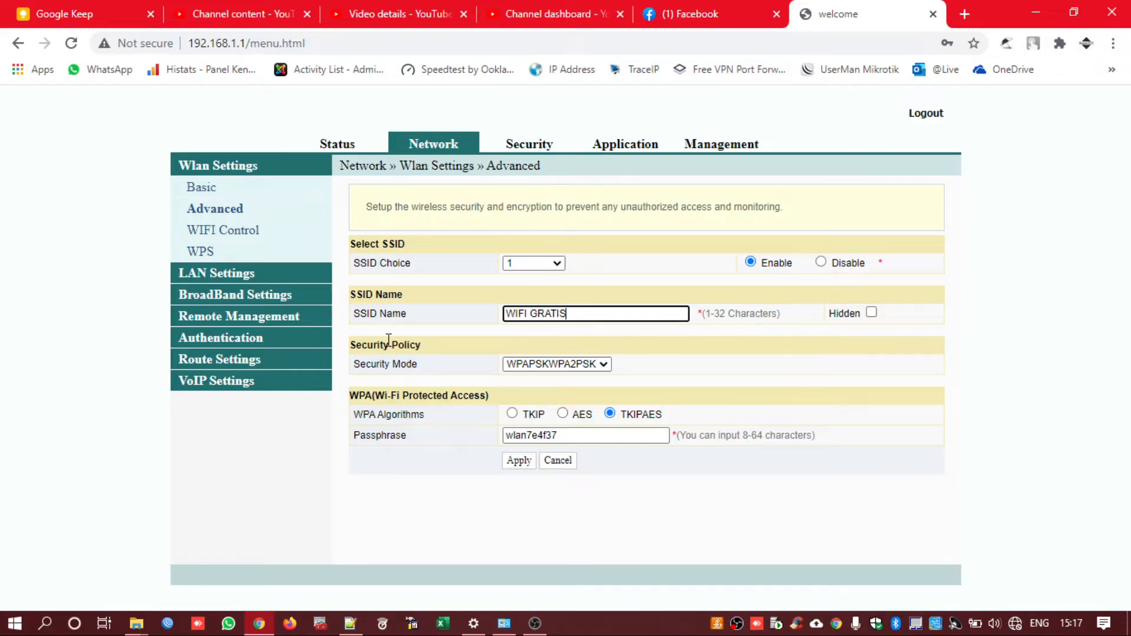
Set a new WPAPSKWPA2PSK/TKIPAES passphrase and apply the wireless settings
left_click(530, 365)
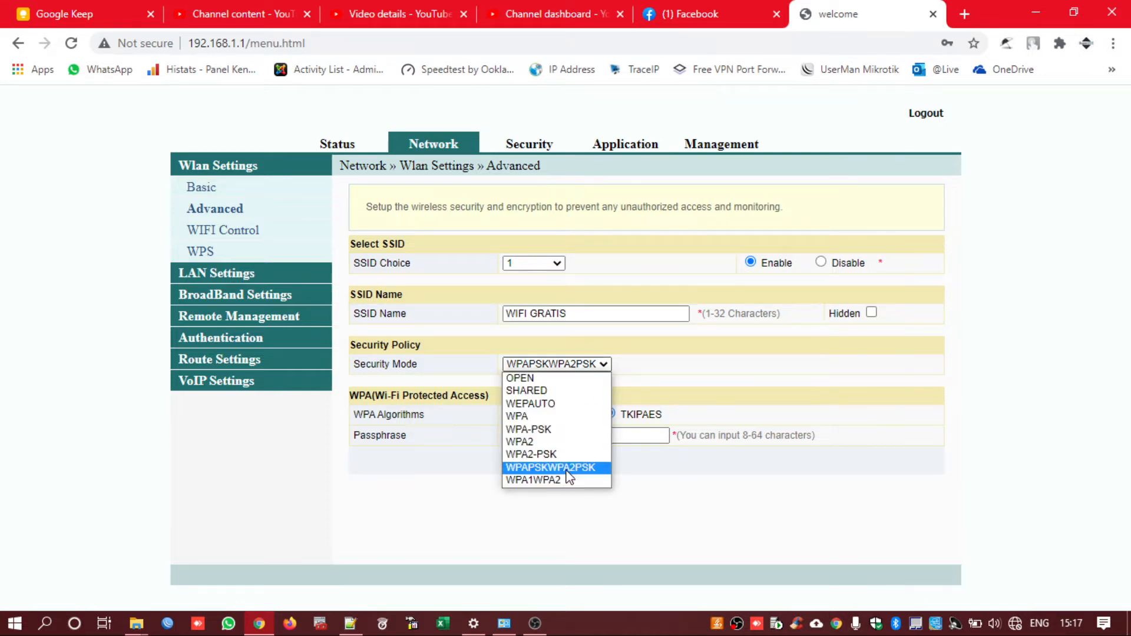
left_click(516, 469)
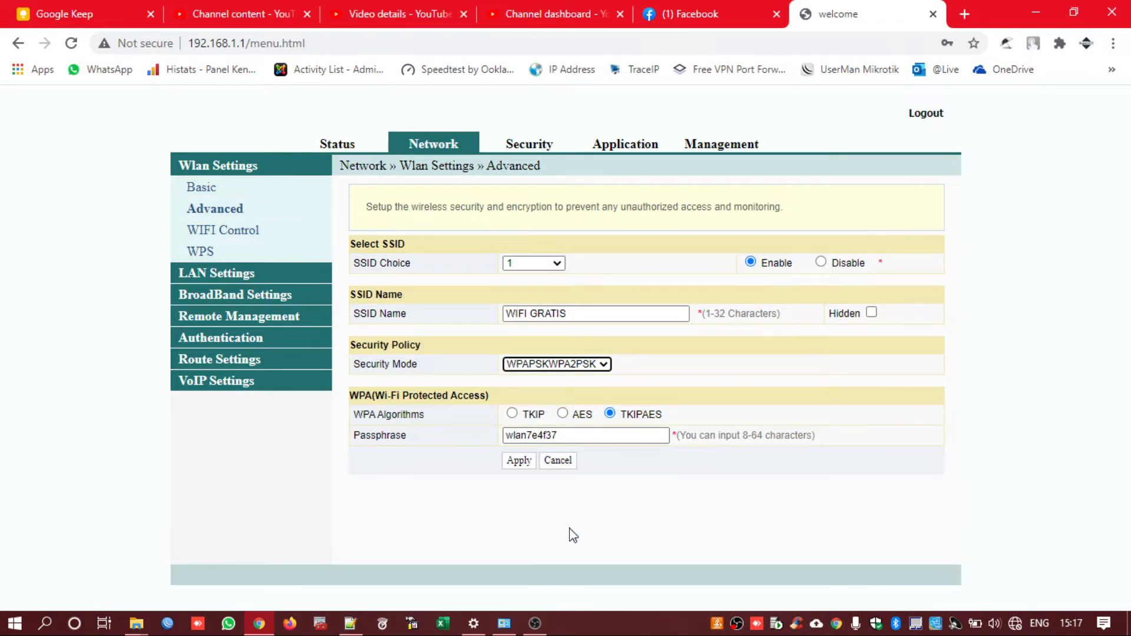
left_click_drag(599, 440, 351, 419)
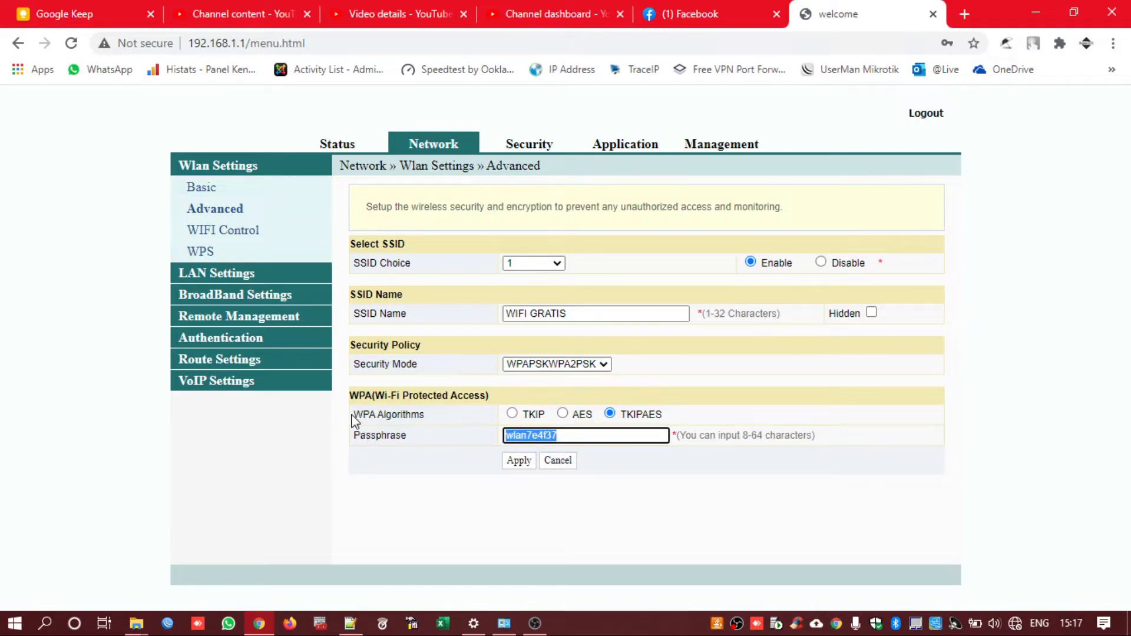
key("BackSpace")
type("test1234")
left_click(597, 364)
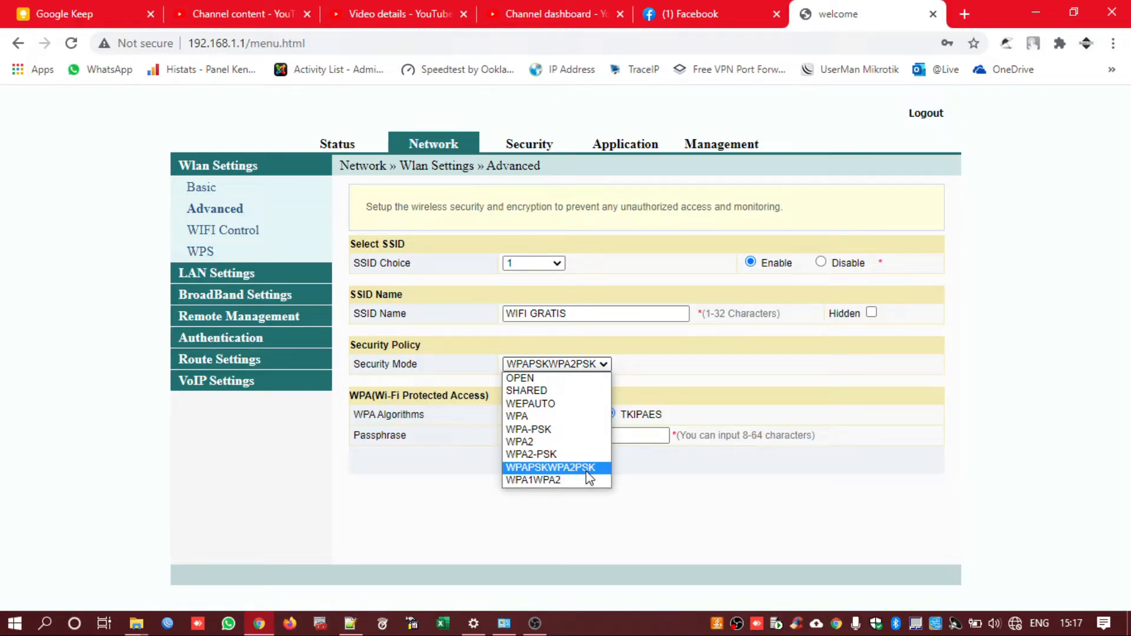
left_click(587, 470)
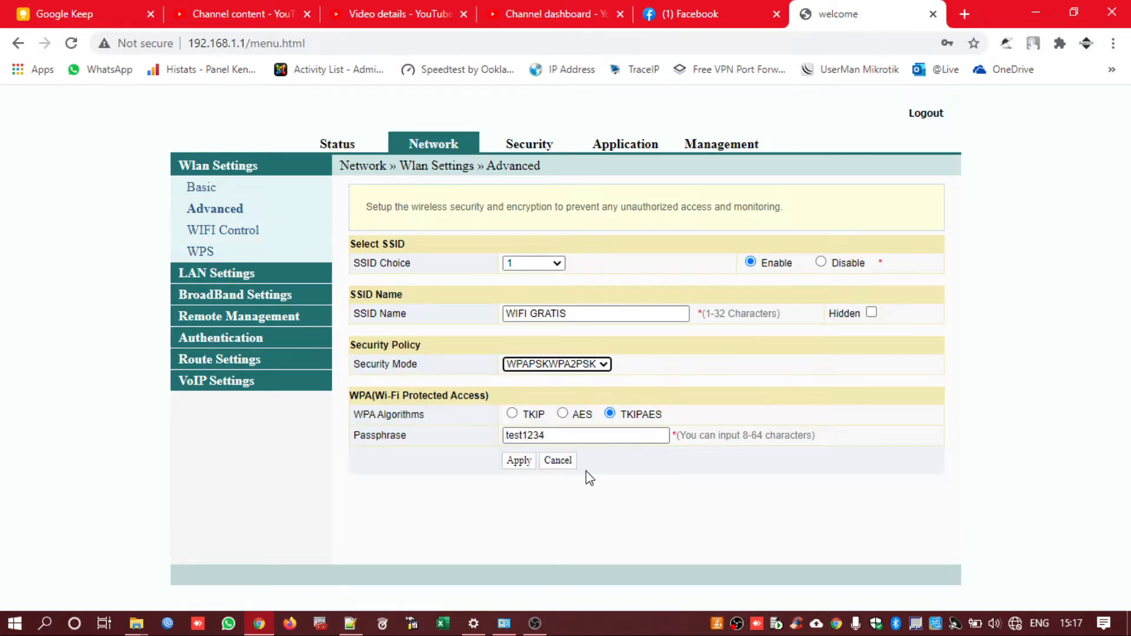
left_click(611, 415)
left_click(519, 460)
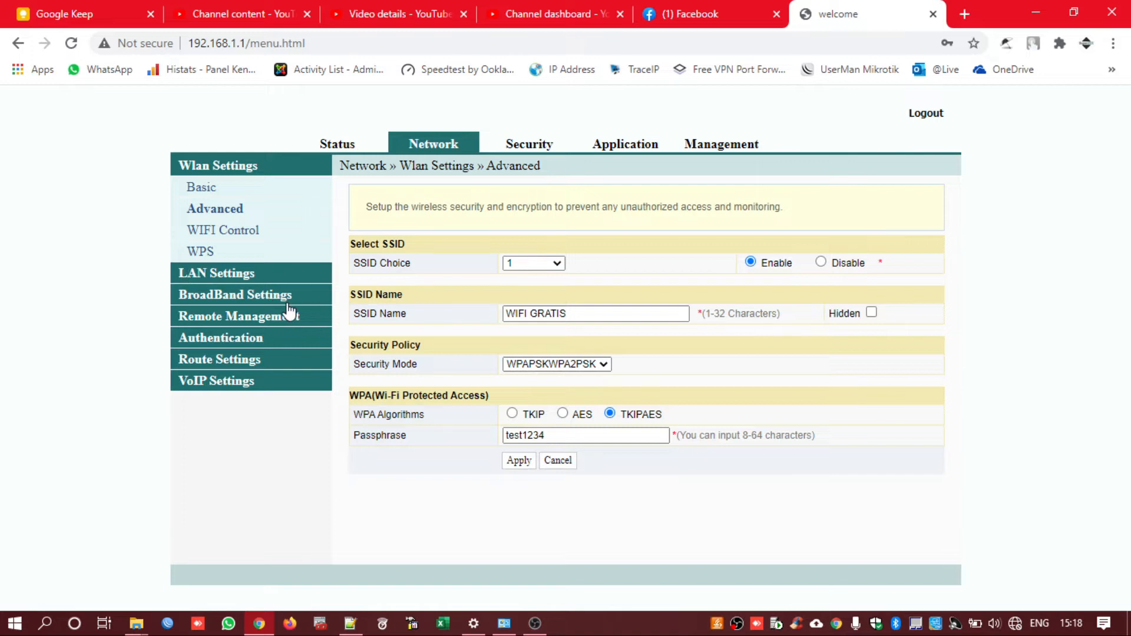
Disable the IPv6 Other Config Flag and DHCP6S in LAN Settings
left_click(256, 301)
left_click(238, 186)
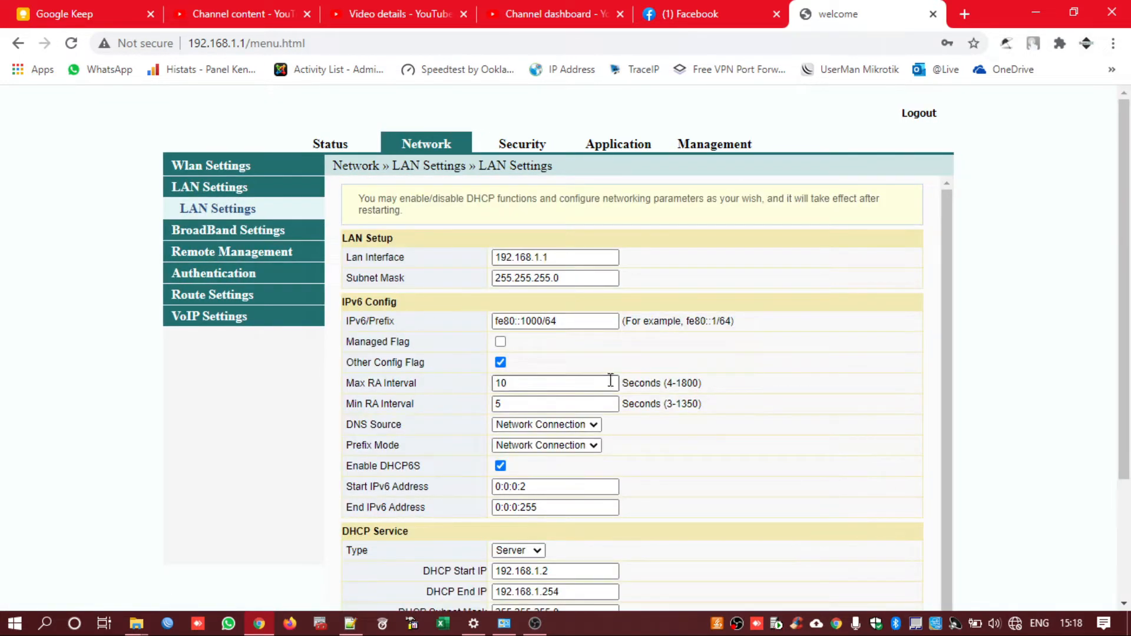
left_click(501, 362)
left_click(501, 465)
Change the LAN interface address to 192.168.1.50, apply, and open BroadBand Internet Settings
scroll(504, 462, "down", 1)
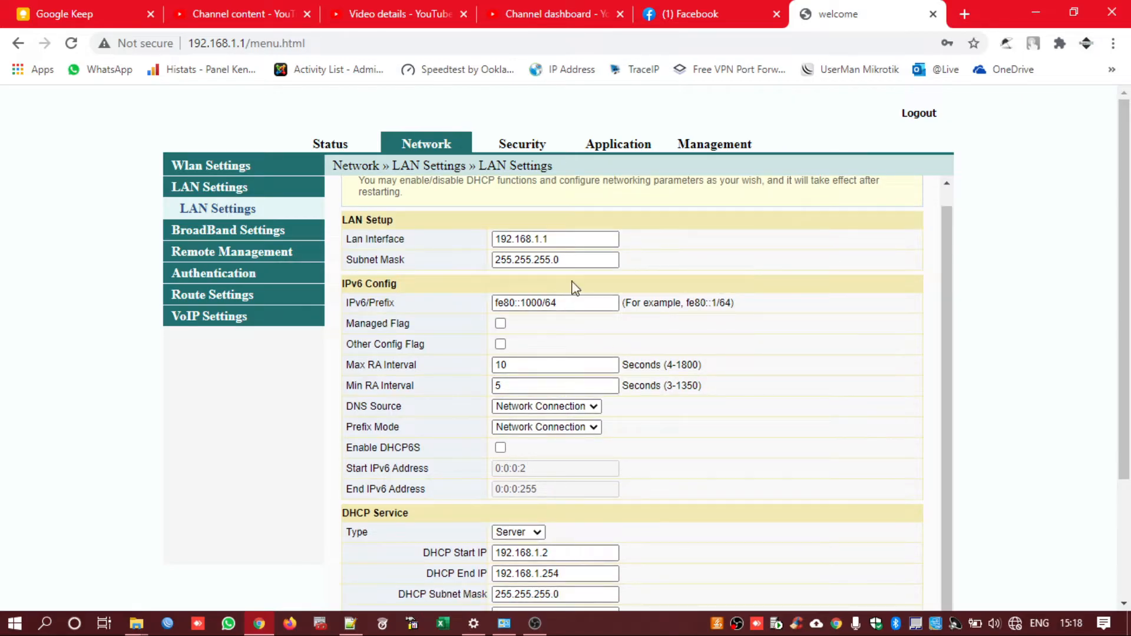
left_click(591, 239)
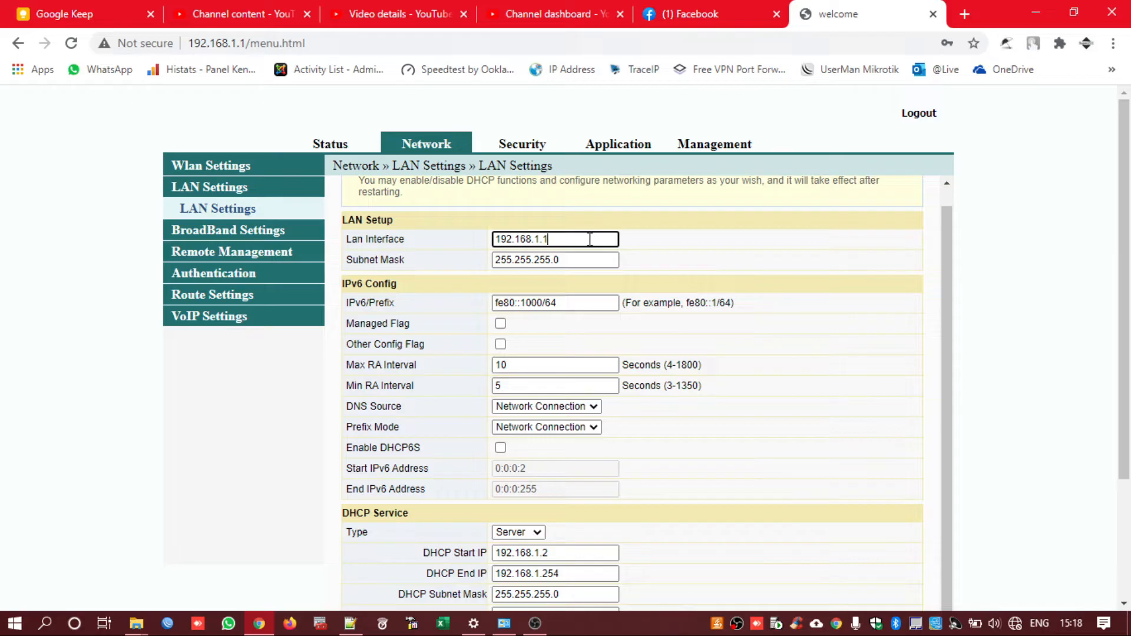
key("BackSpace")
type("50")
scroll(591, 243, "down", 3)
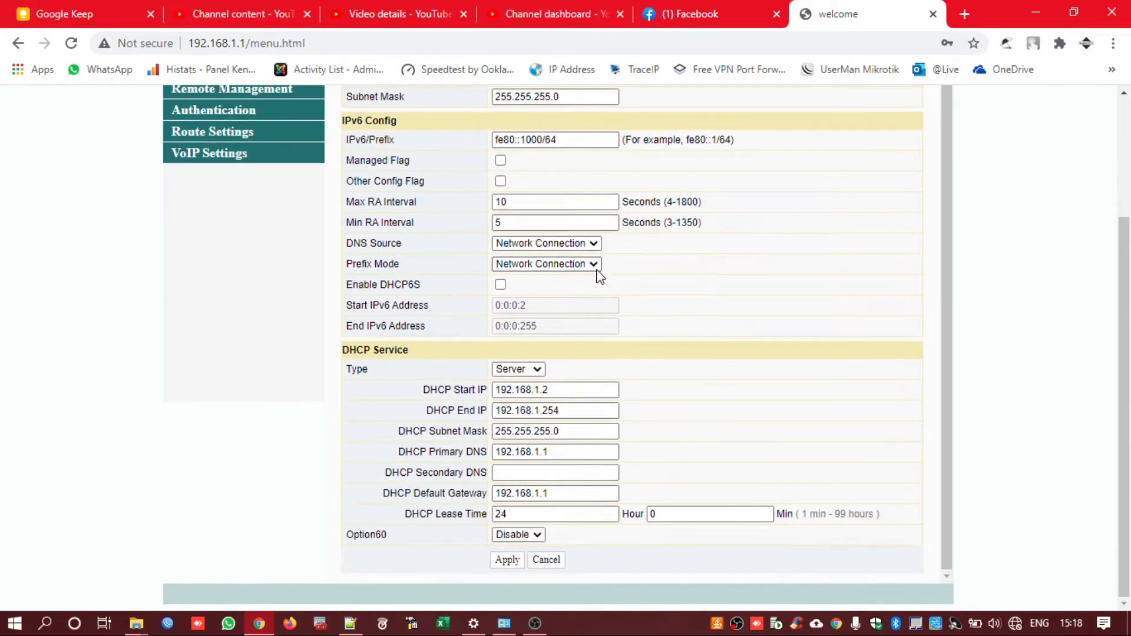
left_click(507, 561)
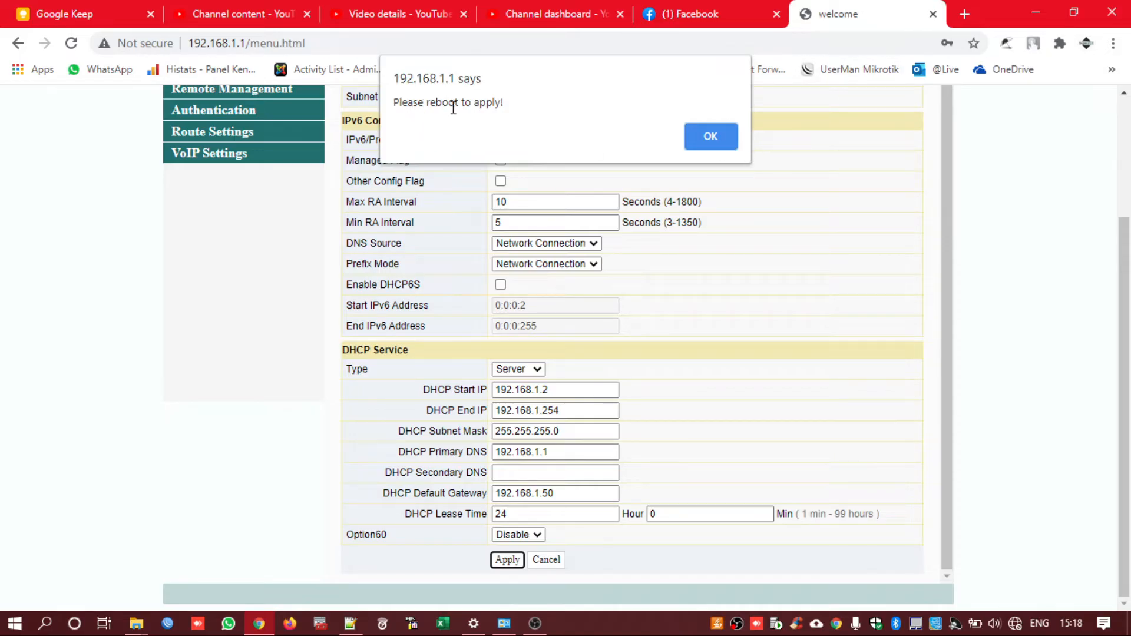
left_click_drag(397, 103, 504, 104)
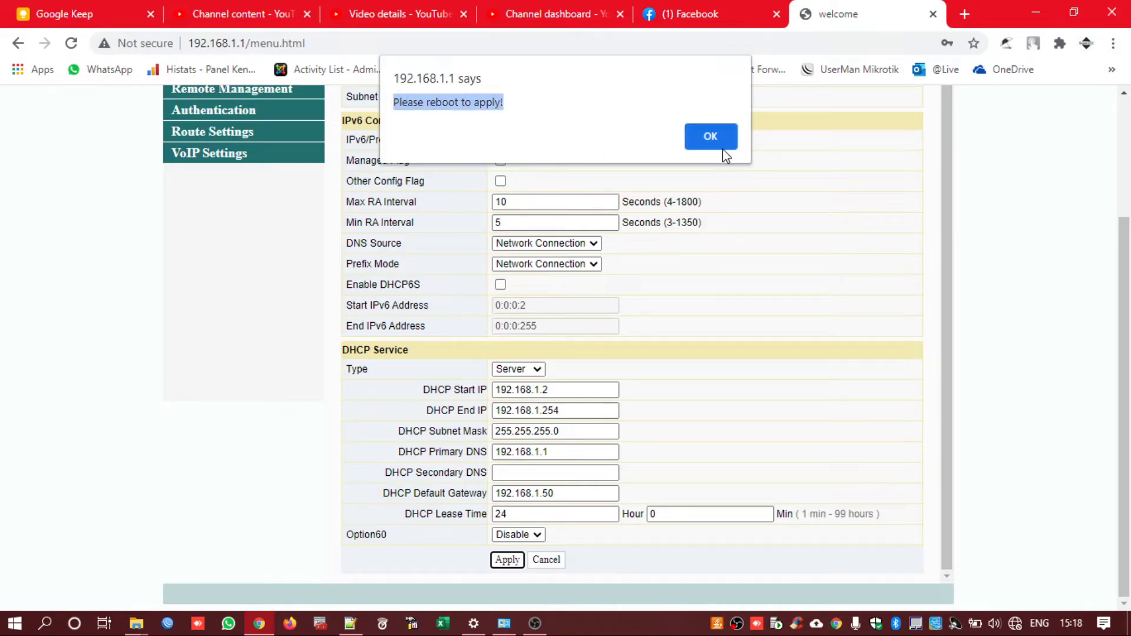
left_click(711, 137)
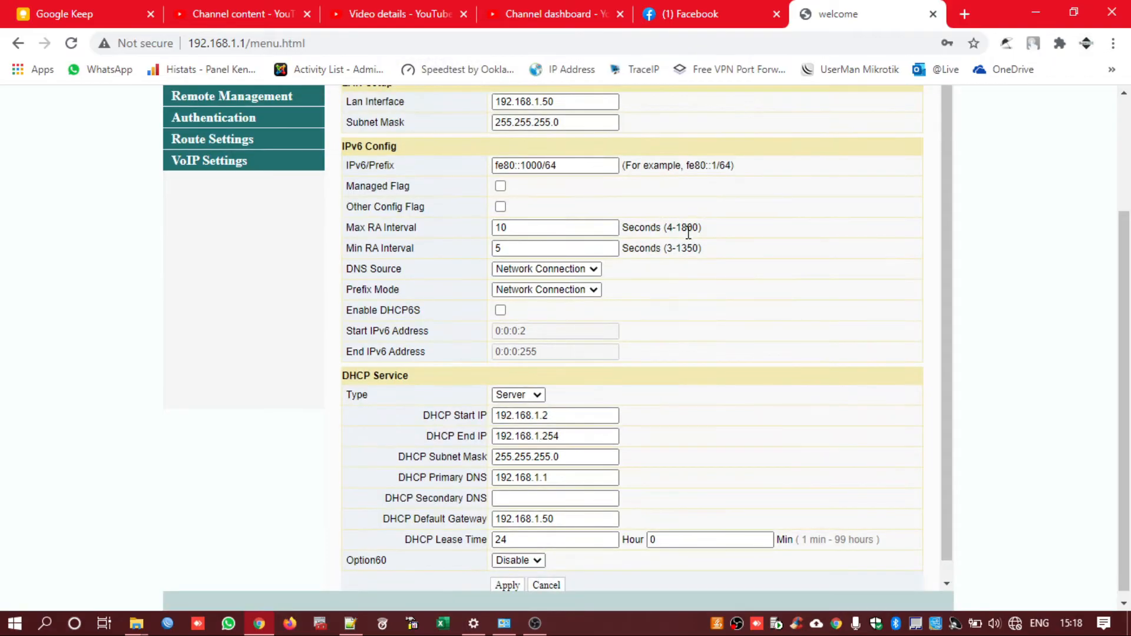
scroll(688, 231, "up", 3)
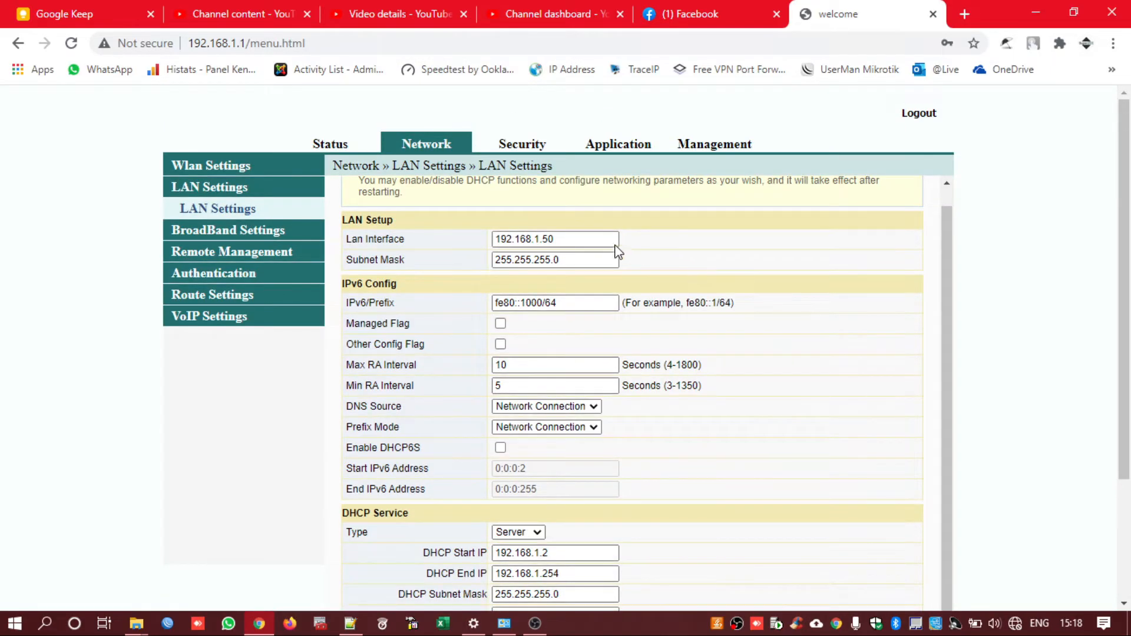
left_click(217, 231)
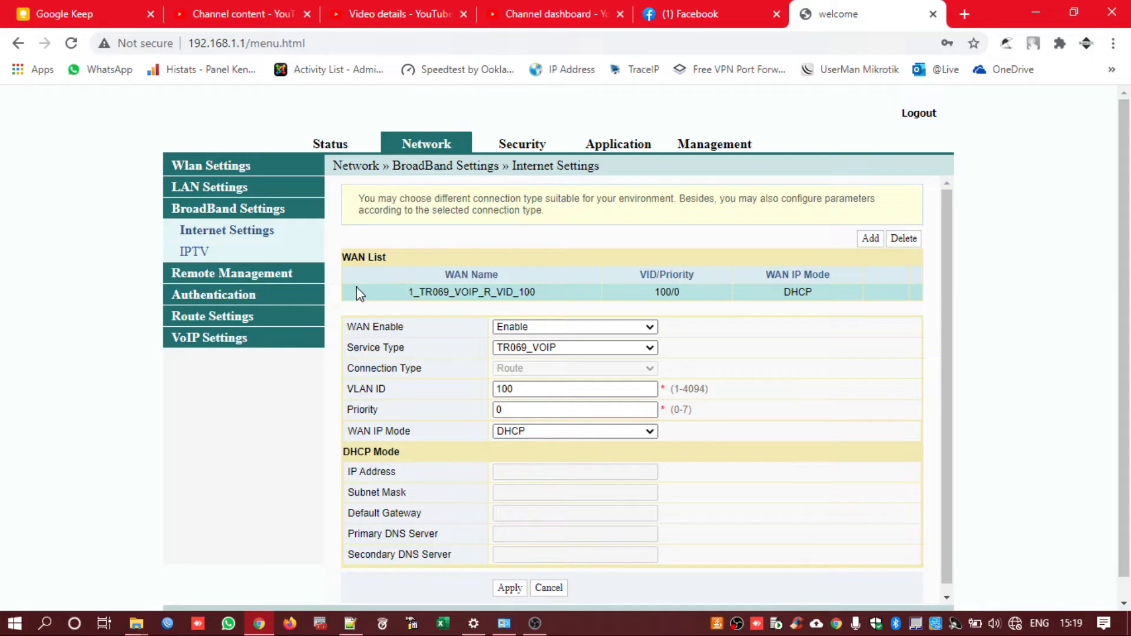
Select the 1_TR069_VOIP_R_VID_100 entry and try changing its service type to INTERNET
left_click(904, 238)
left_click(866, 294)
left_click_drag(369, 298, 910, 301)
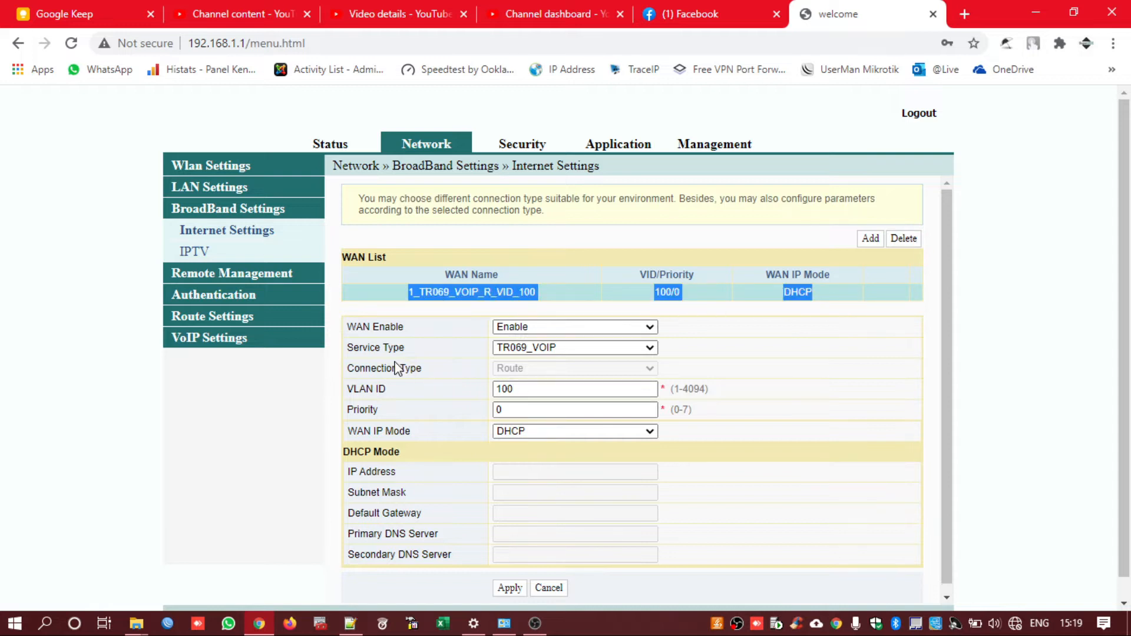
left_click(567, 348)
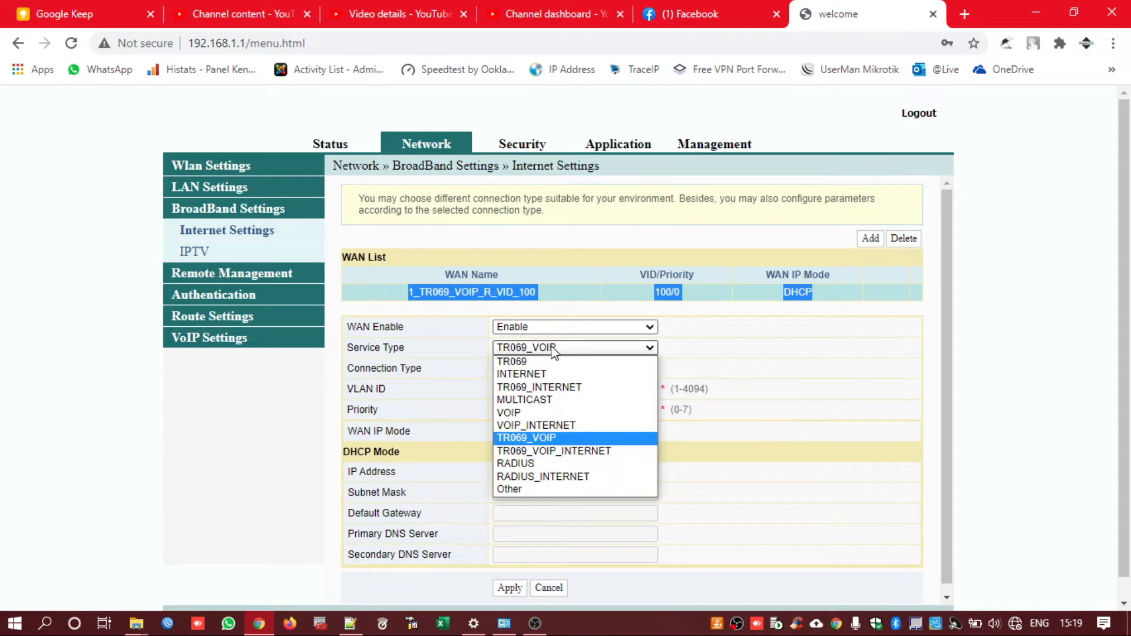
left_click(513, 379)
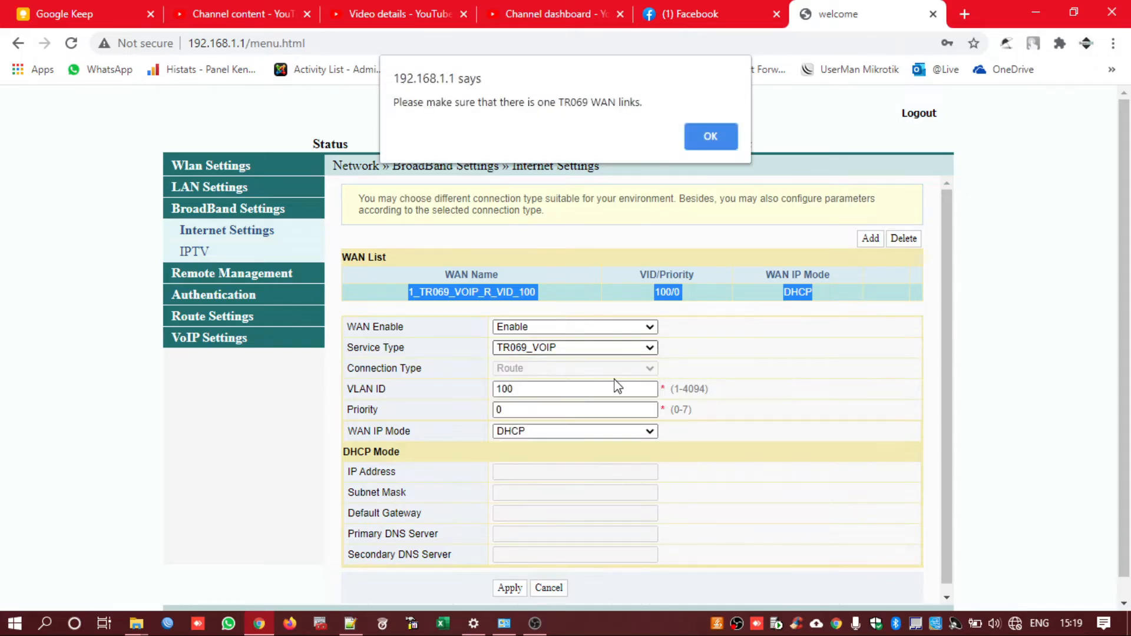
left_click(702, 137)
Set WAN Enable to Disable, keep DHCP as WAN IP mode, and apply
left_click(522, 330)
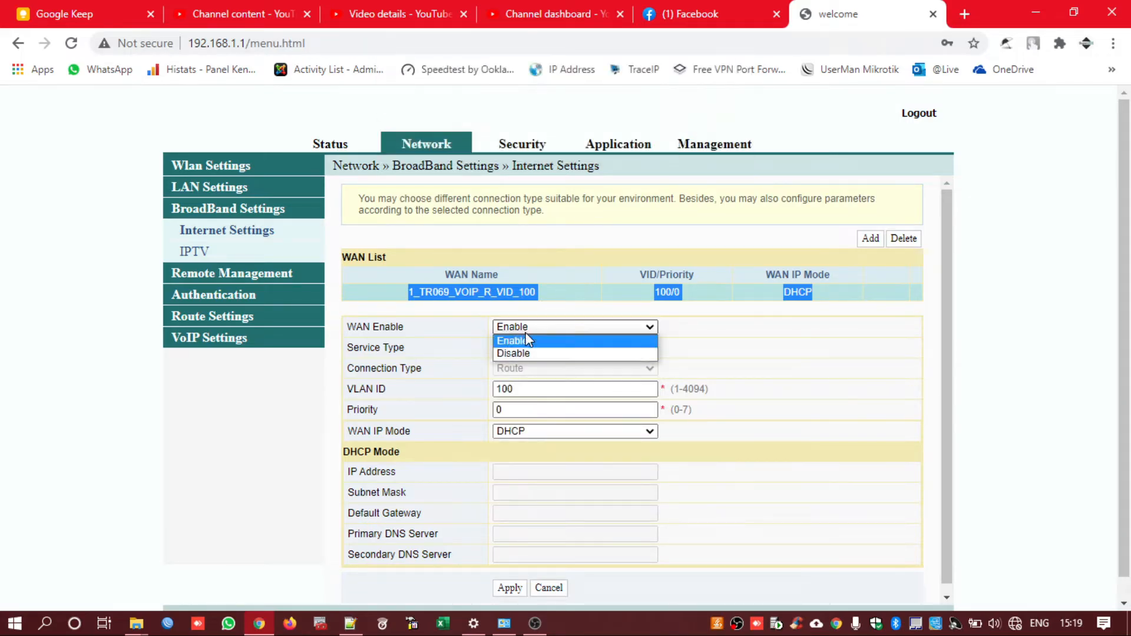
left_click(529, 356)
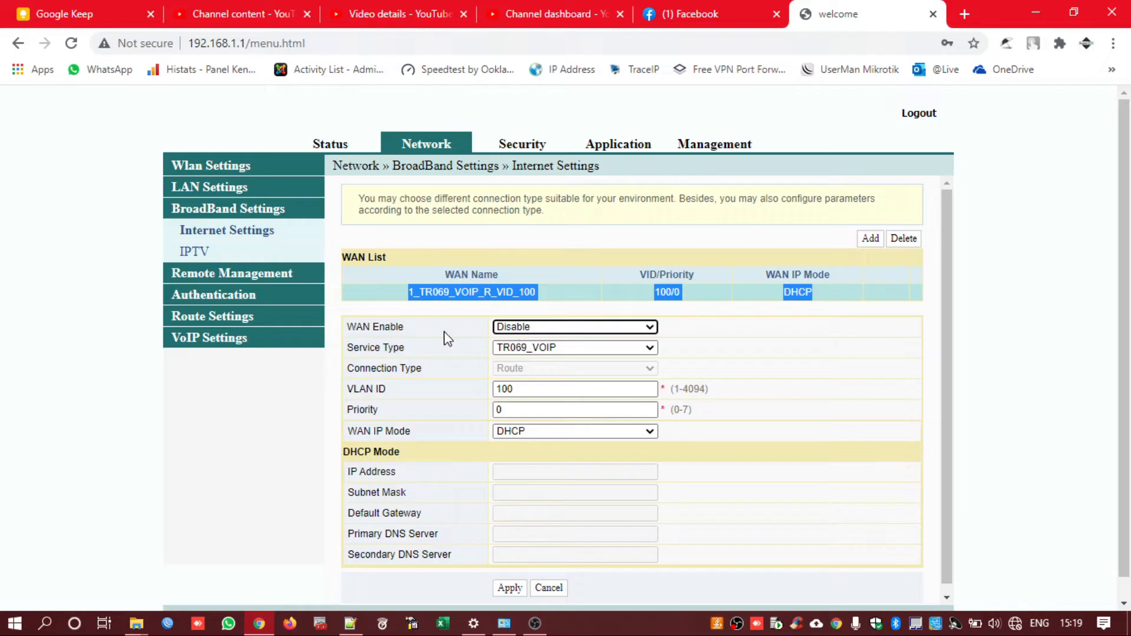
scroll(837, 315, "down", 1)
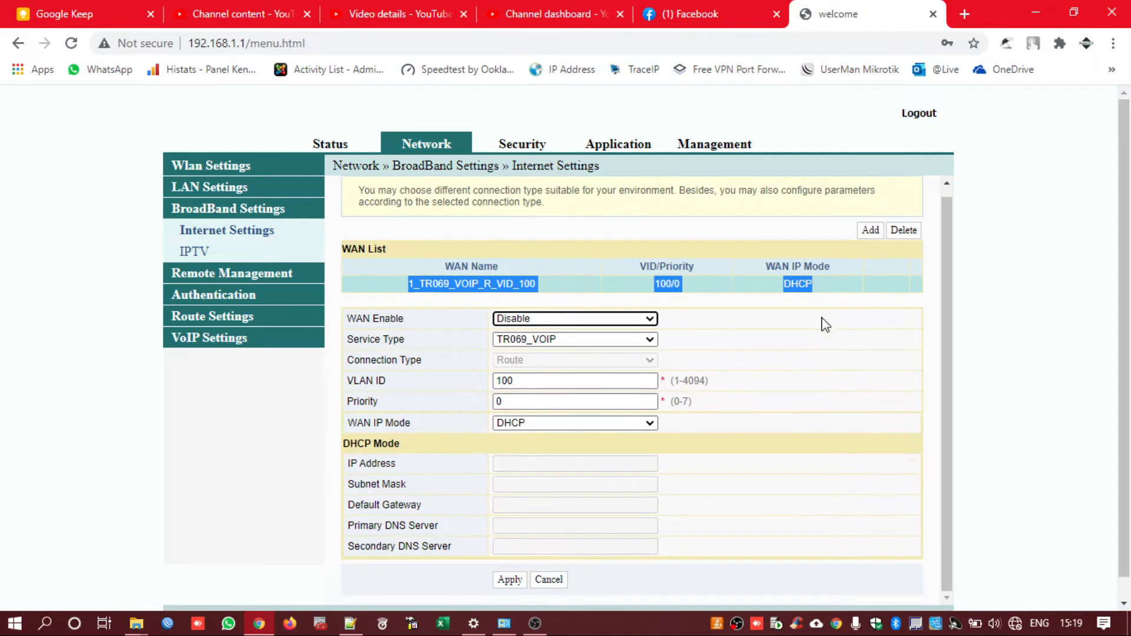
left_click(554, 423)
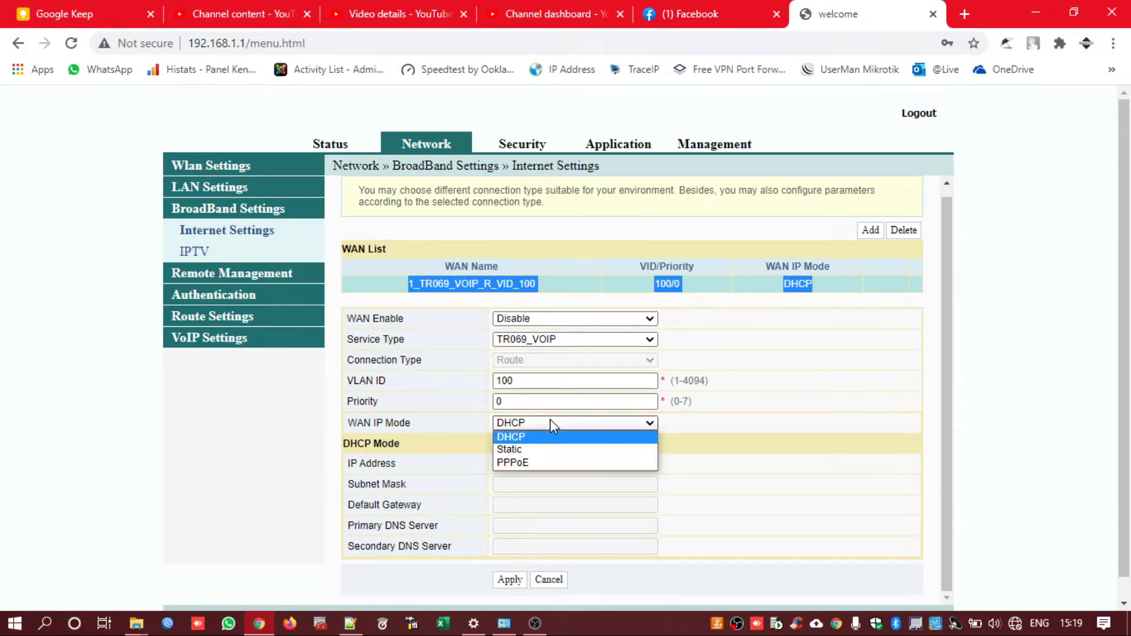
left_click(530, 437)
left_click(505, 583)
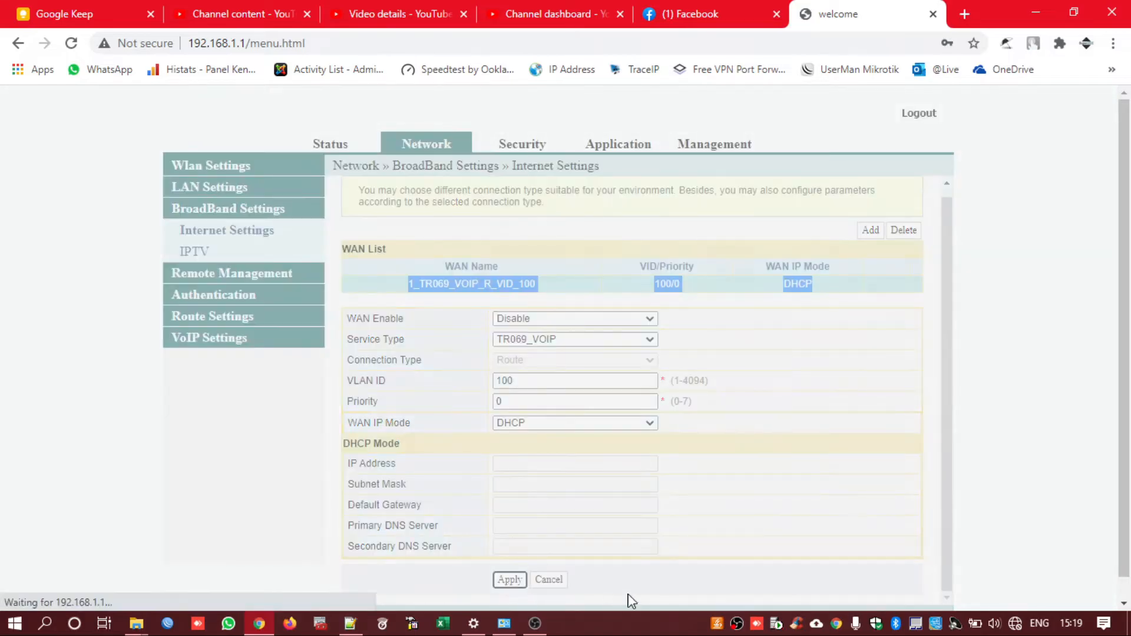
Add a new WAN connection with service type INTERNET and connection type Bridge
left_click(870, 239)
left_click(533, 361)
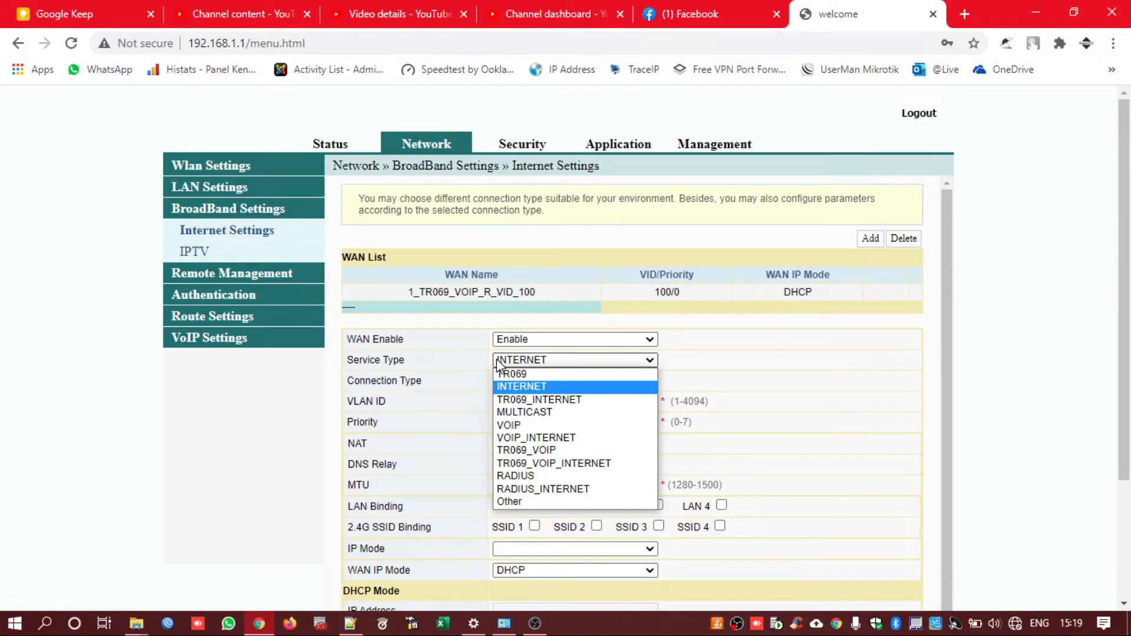
left_click(511, 387)
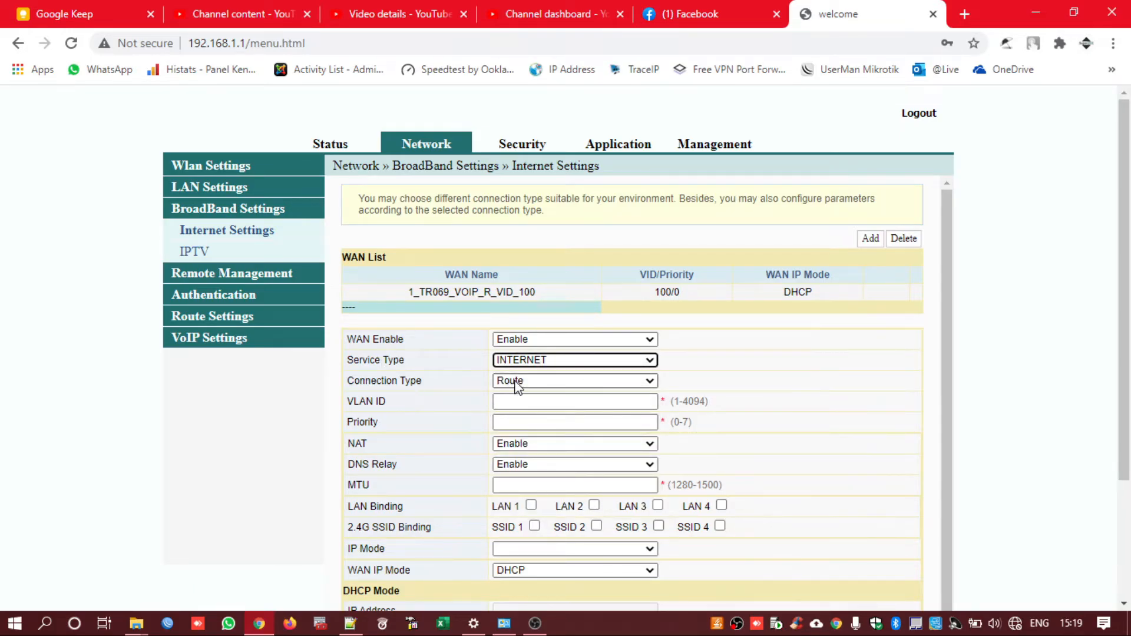
left_click(566, 380)
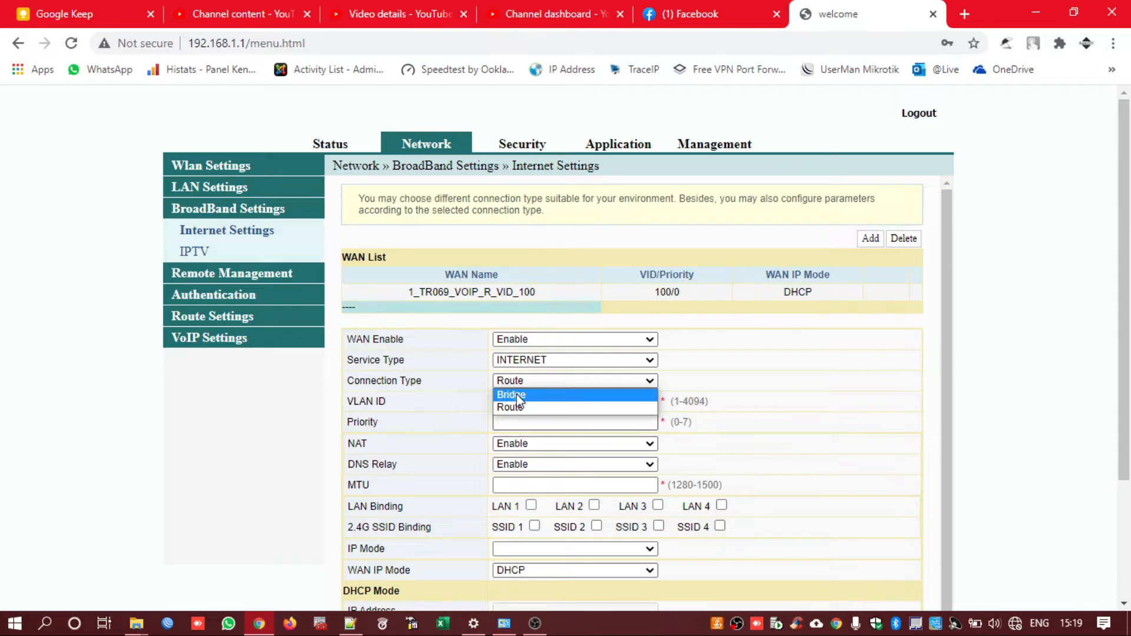
key("Return")
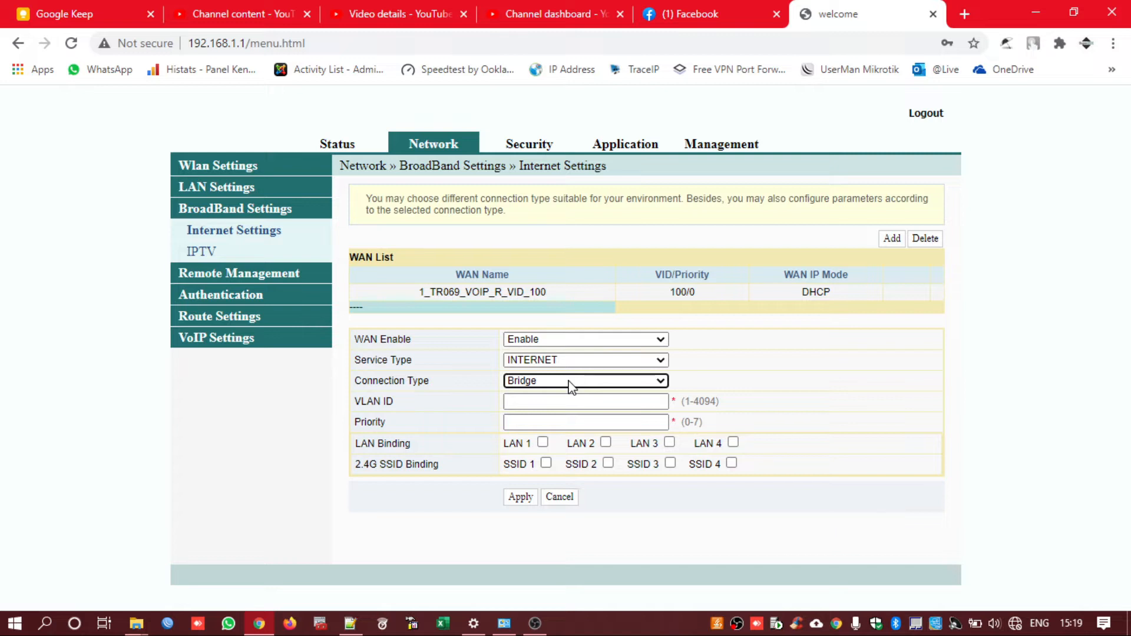
Enter VLAN ID 1 and priority 0 for the new connection
left_click(542, 403)
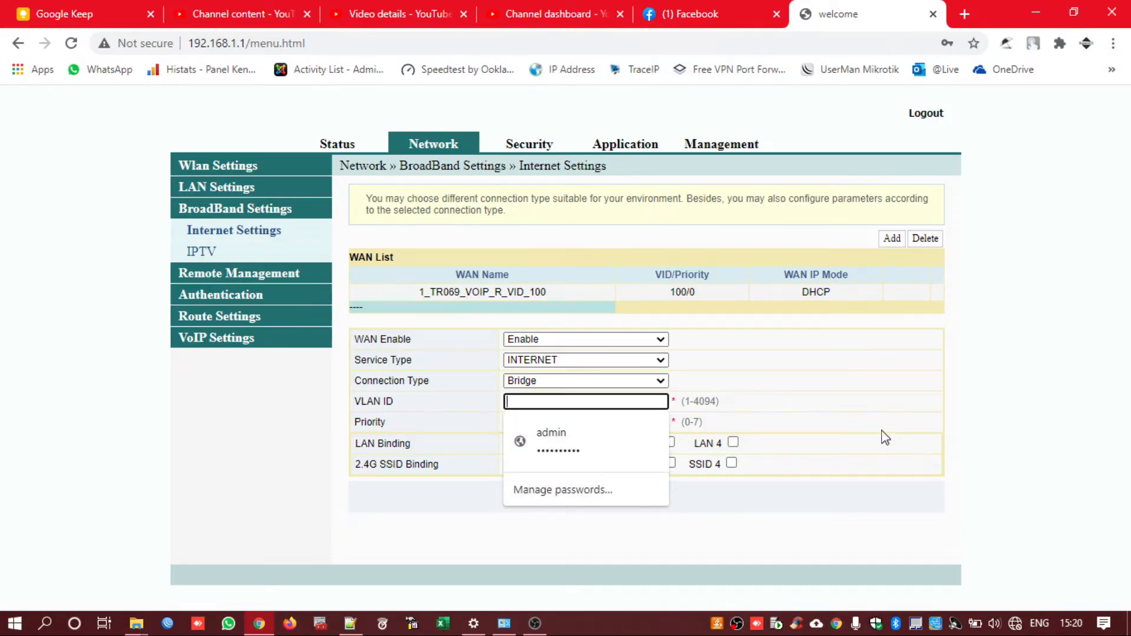
type("1")
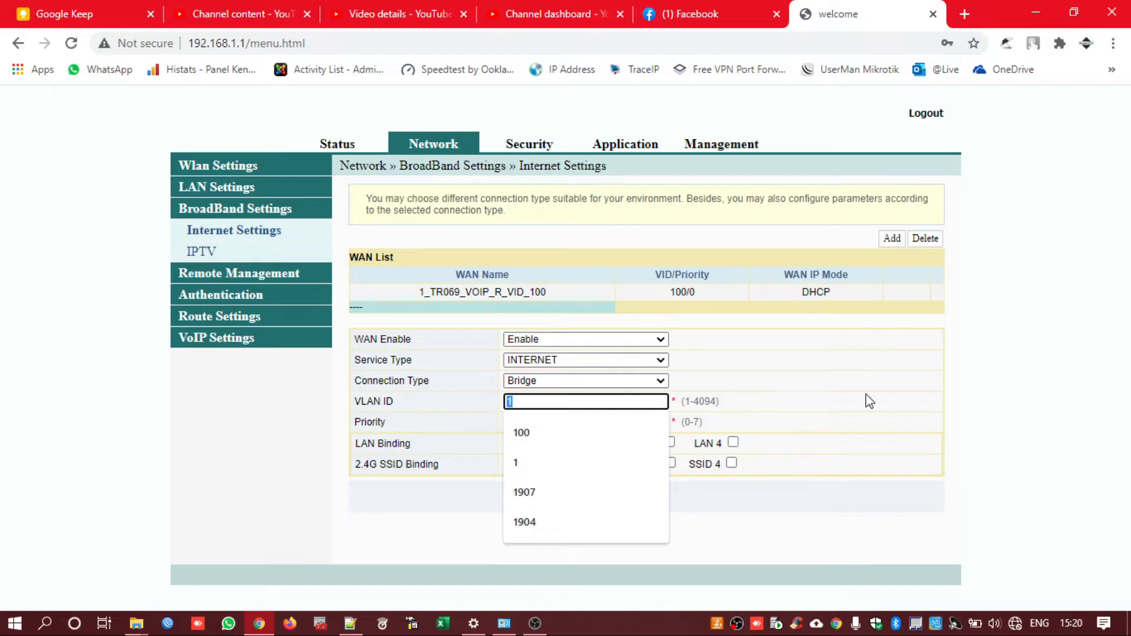
left_click(1021, 422)
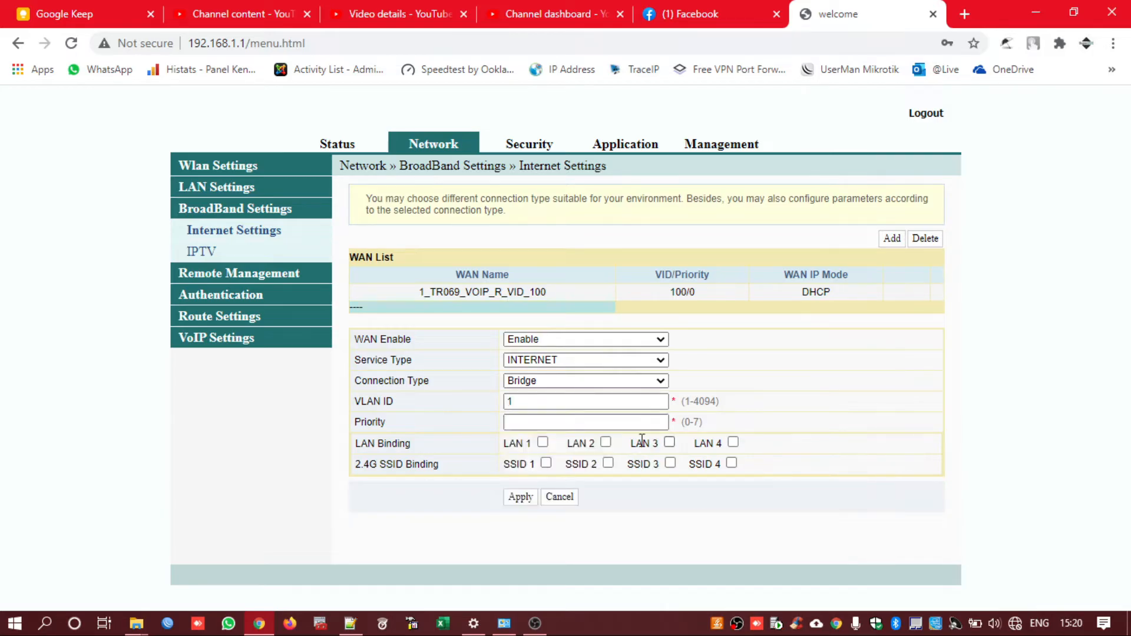
double_click(538, 401)
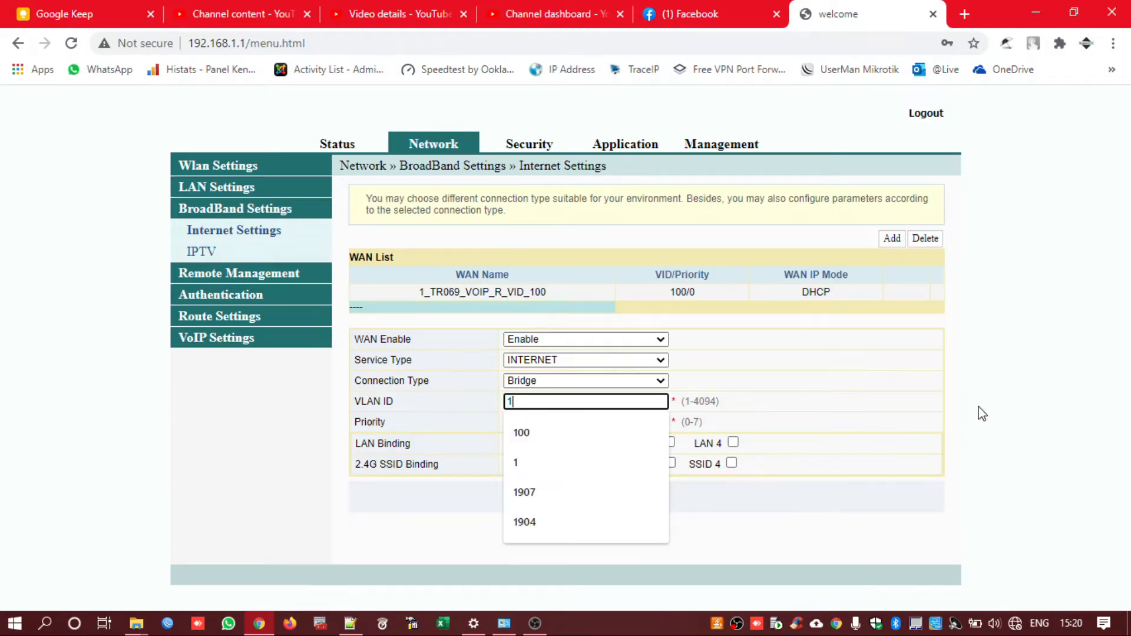
left_click(1021, 419)
left_click(644, 425)
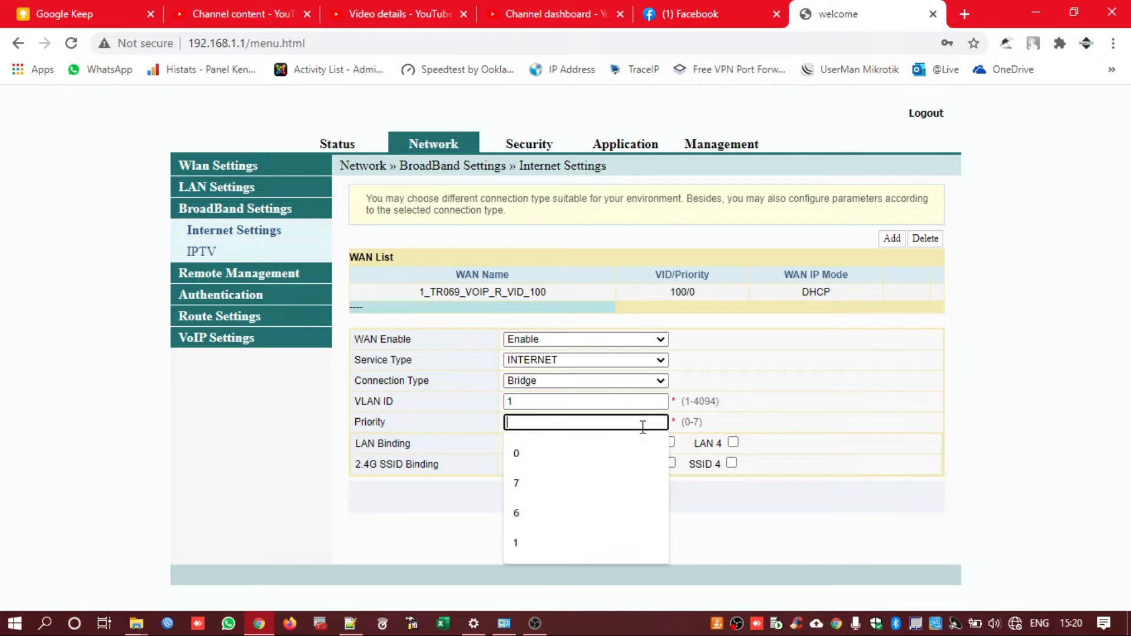
type("0")
left_click(972, 389)
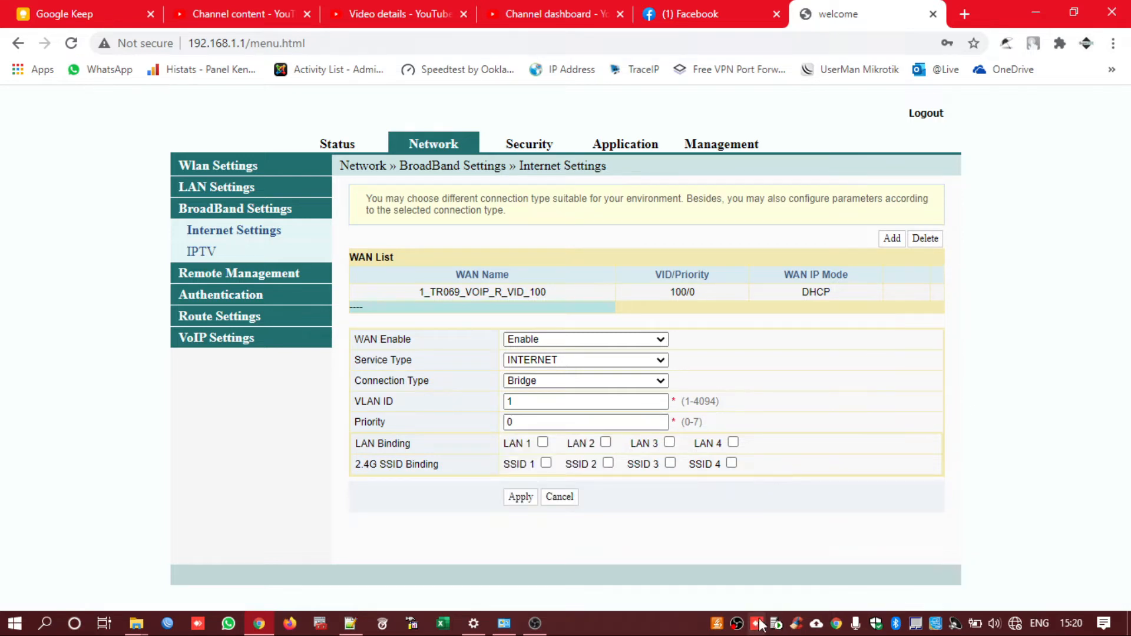
Bind LAN 1, LAN 2, LAN 3 and LAN 4 to the connection
left_click(542, 442)
left_click(605, 442)
left_click(669, 442)
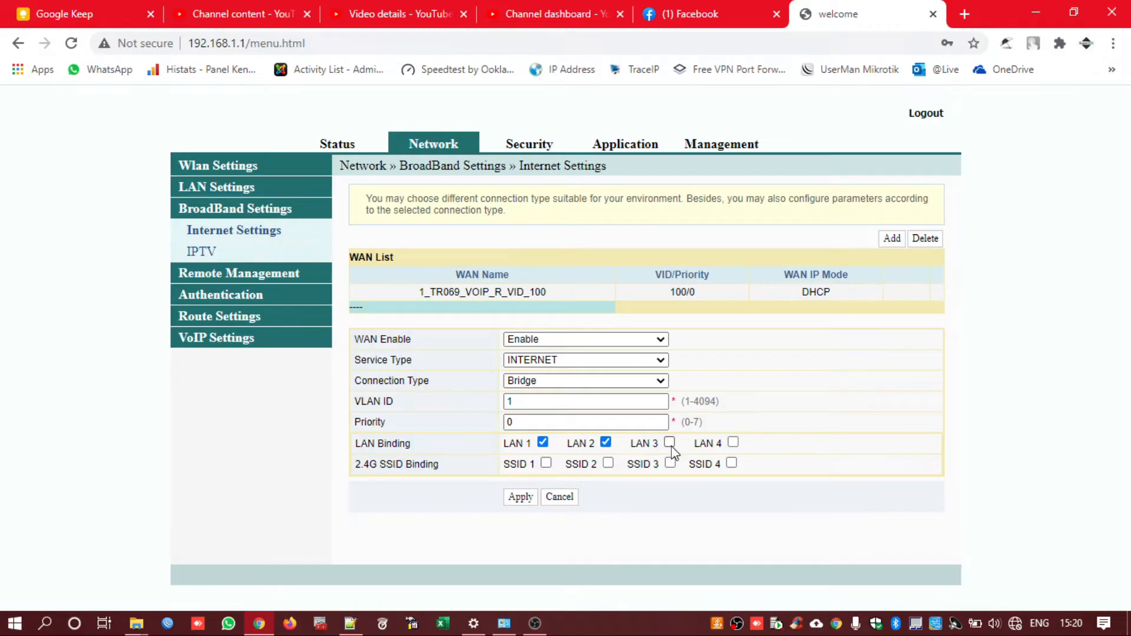
left_click(733, 442)
Re-tick LAN 1, 3 and 4, bind SSID 1, and apply the 2_INTERNET_B_VID_1 bridge
left_click(542, 442)
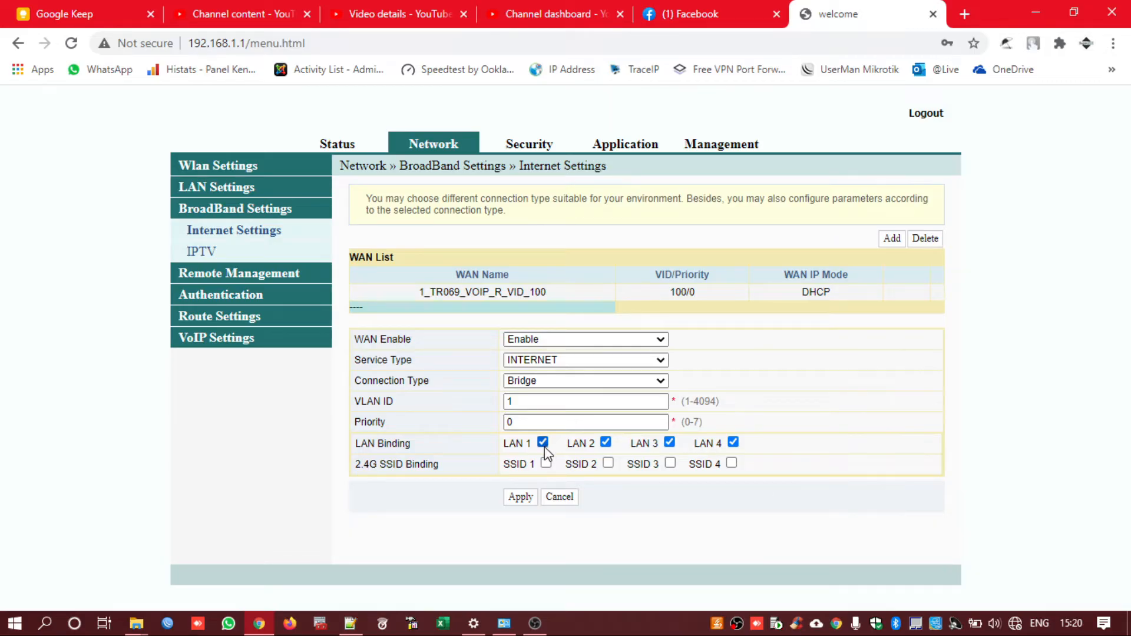
left_click(732, 443)
left_click(669, 443)
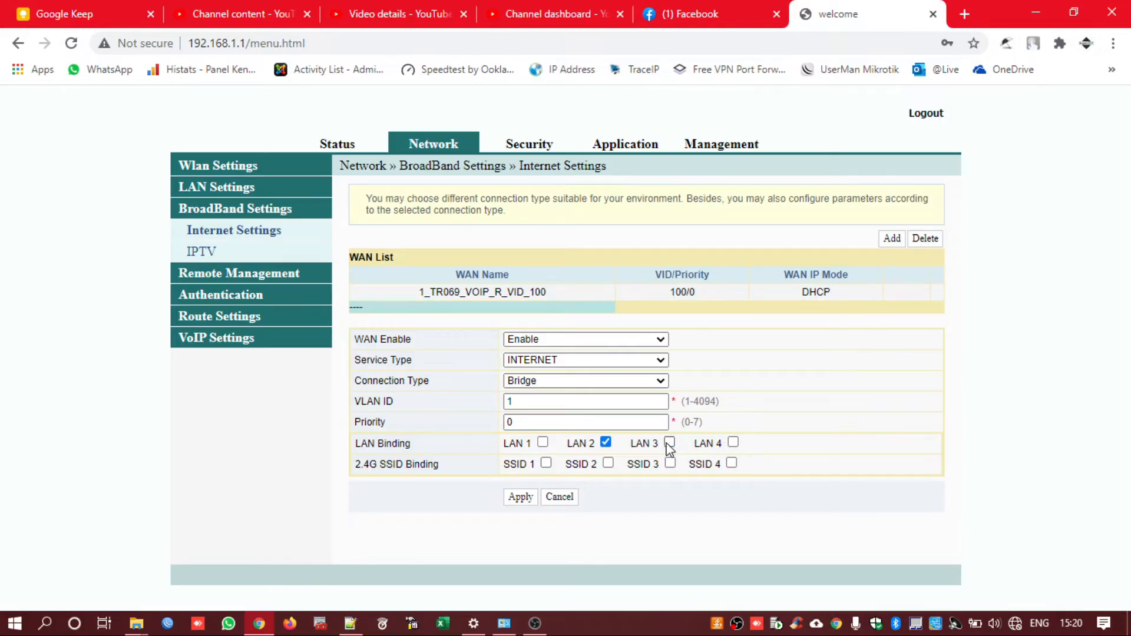
left_click(543, 443)
left_click(669, 443)
left_click(734, 443)
left_click(546, 463)
left_click(525, 498)
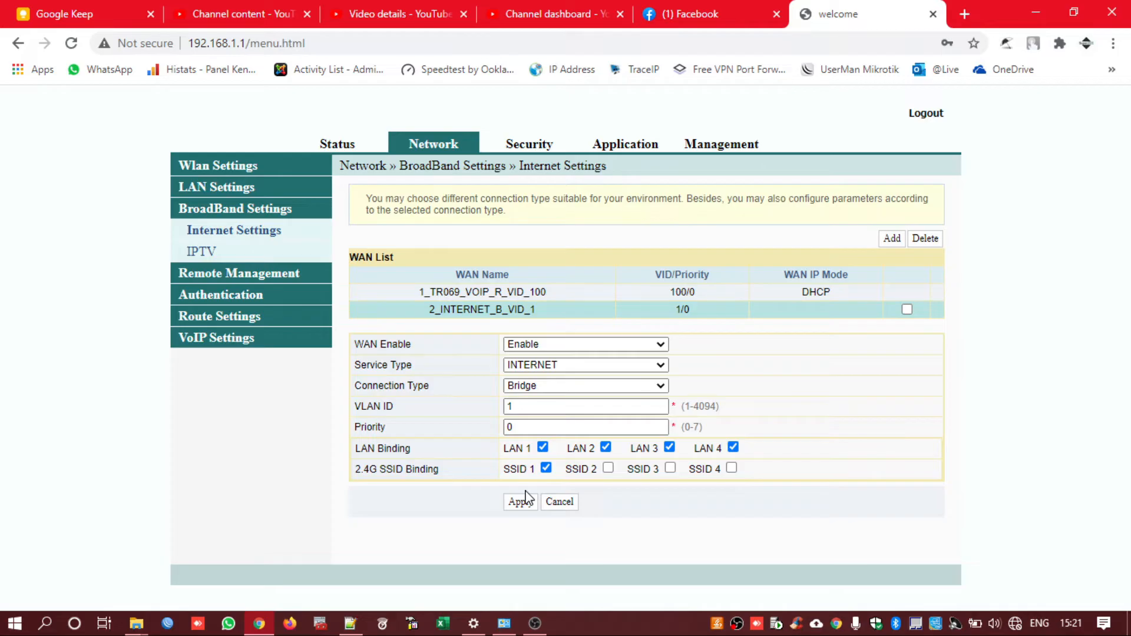
Return to LAN Settings and locate the DHCP Type setting
left_click(230, 188)
scroll(513, 359, "down", 1)
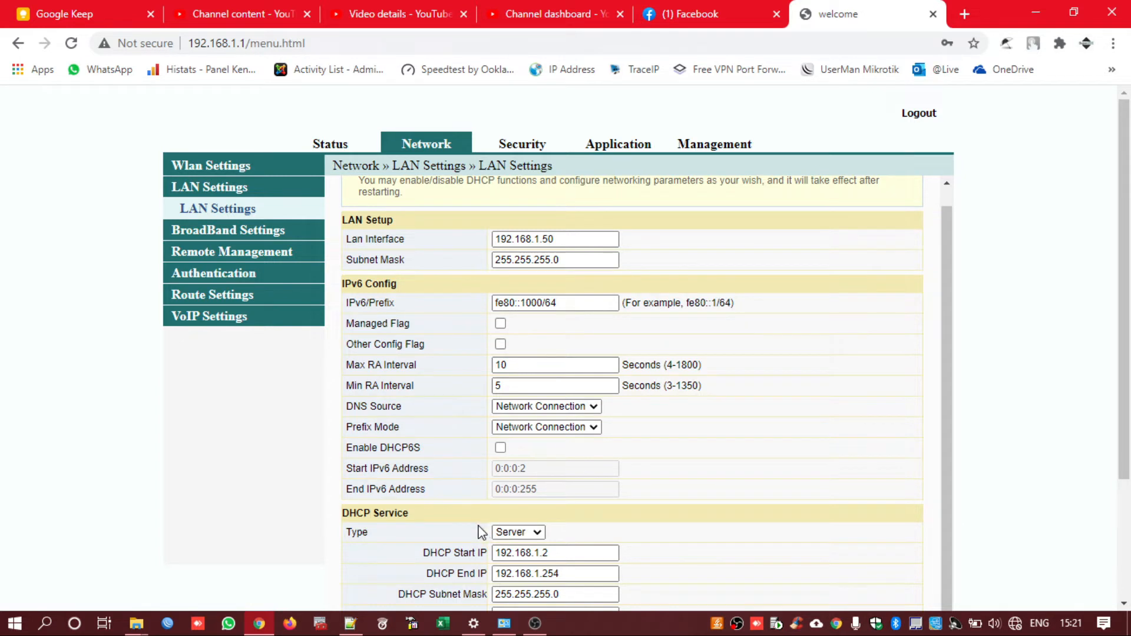
scroll(475, 528, "down", 3)
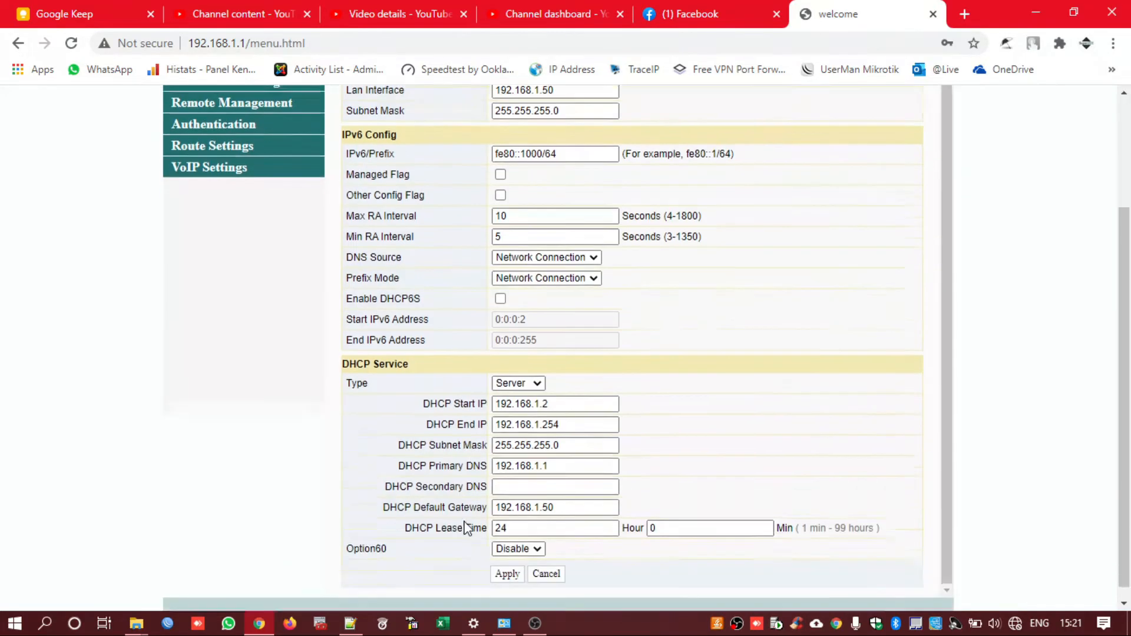
left_click_drag(425, 353, 329, 355)
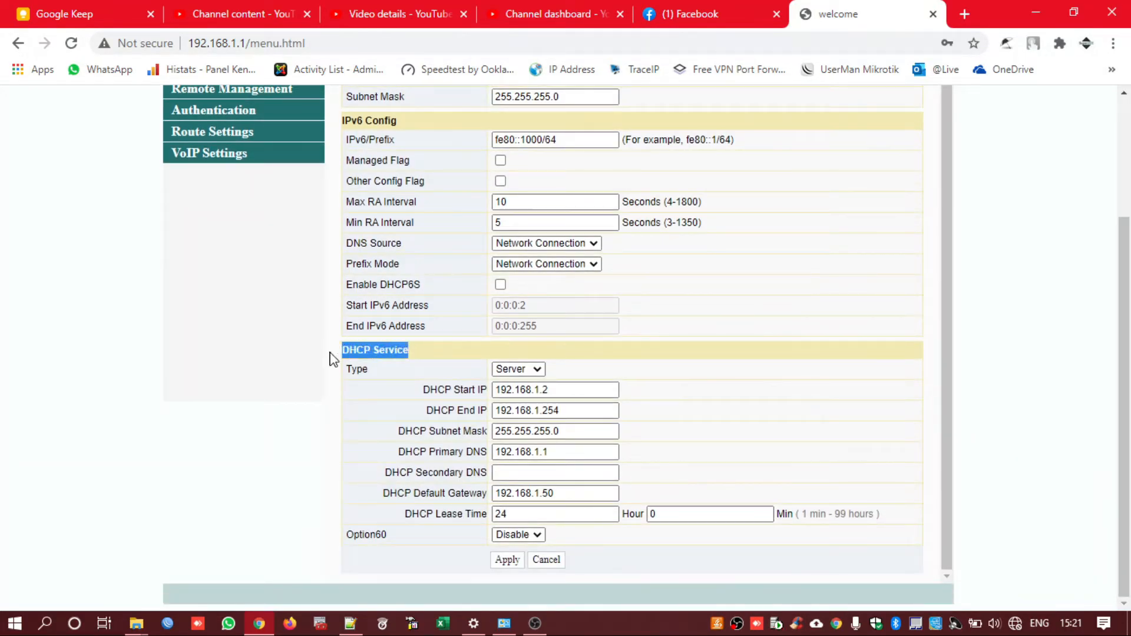
mouse_move(504, 623)
left_click_drag(352, 369, 368, 369)
Set DHCP Service Type to Disable, apply, and acknowledge the reboot notice
left_click(541, 370)
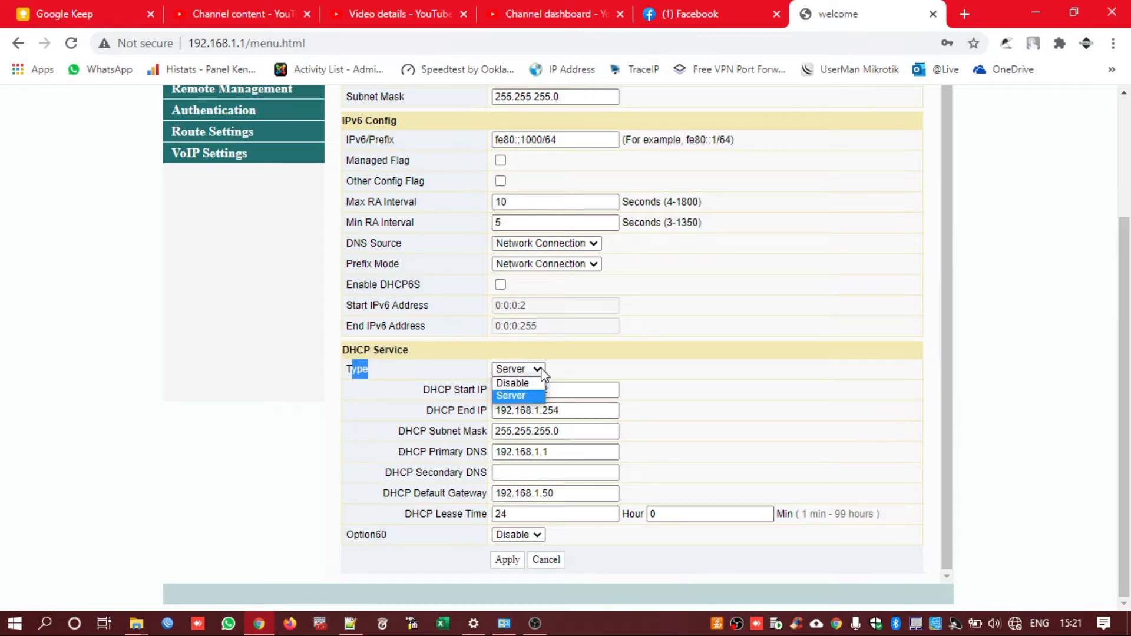
left_click(518, 383)
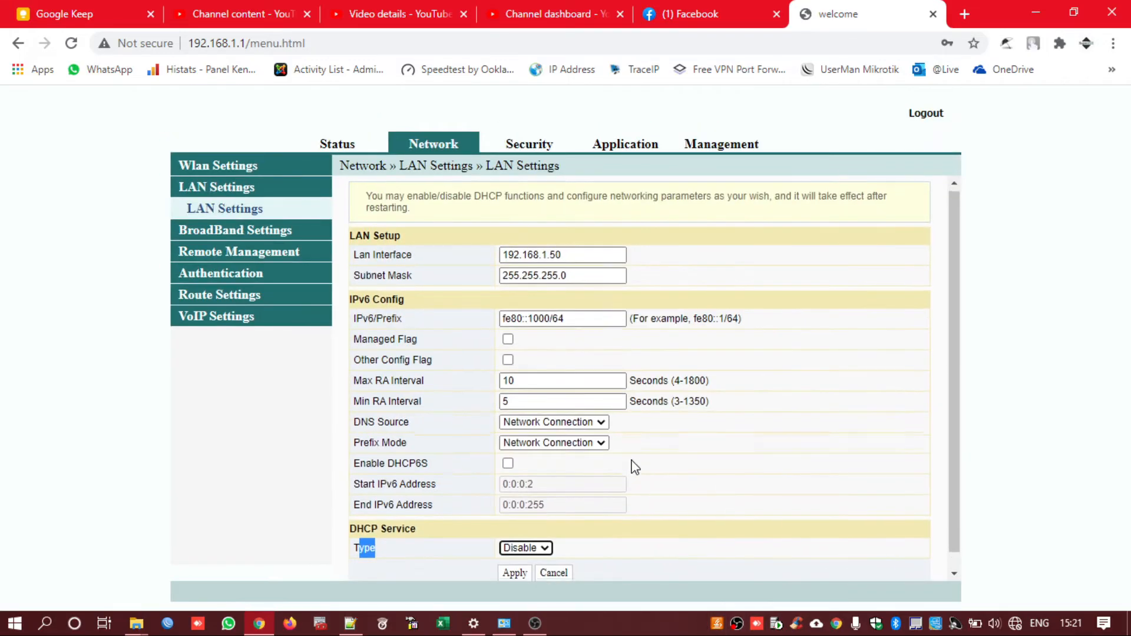
scroll(634, 467, "down", 1)
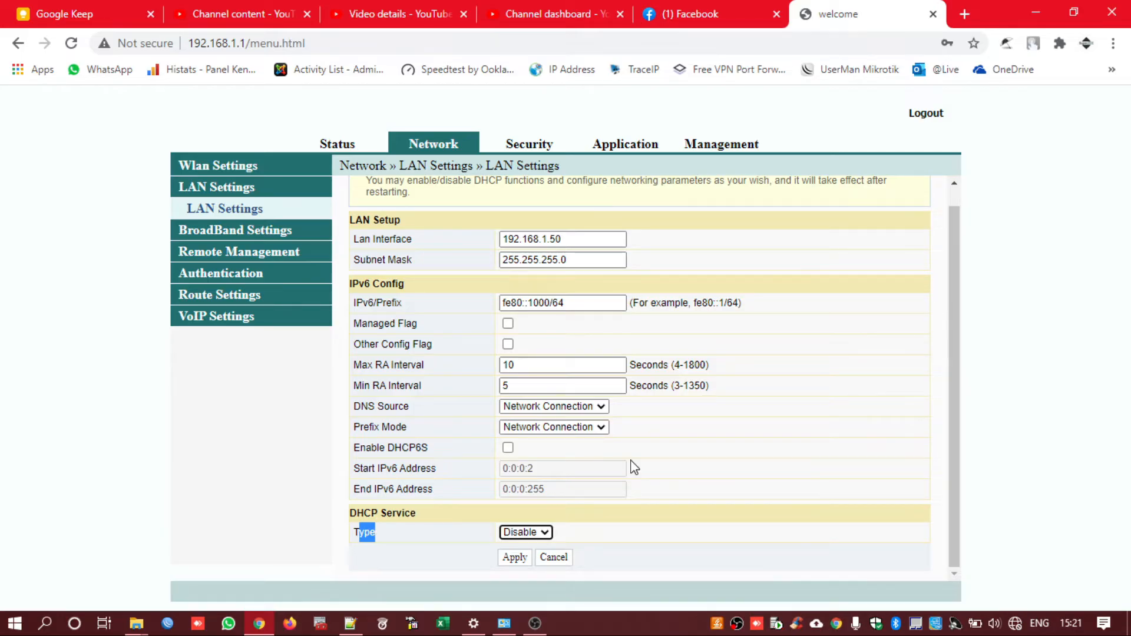
left_click(416, 537)
left_click(521, 532)
left_click(581, 545)
left_click(514, 559)
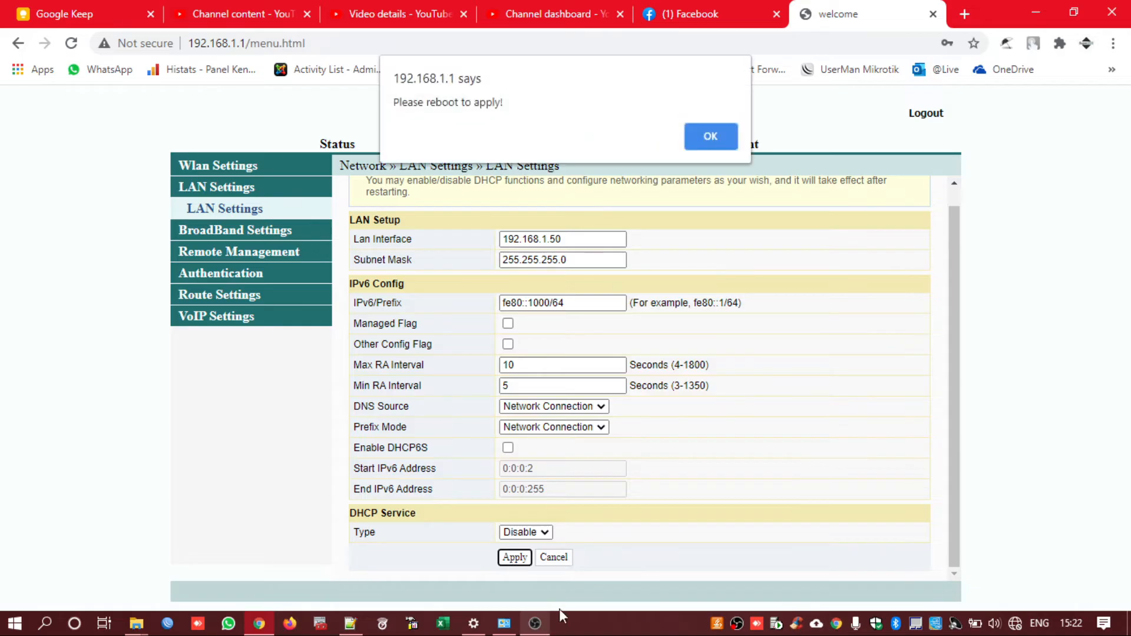
left_click(710, 135)
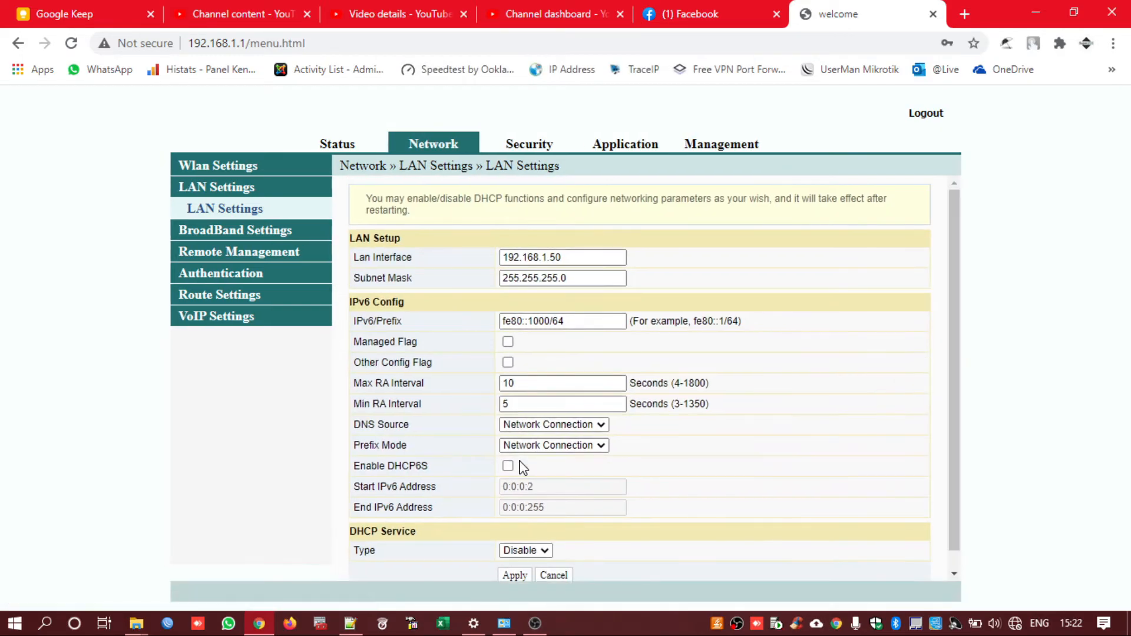
Open the Management › Maintenance Account settings and focus the Old Password field
left_click(721, 149)
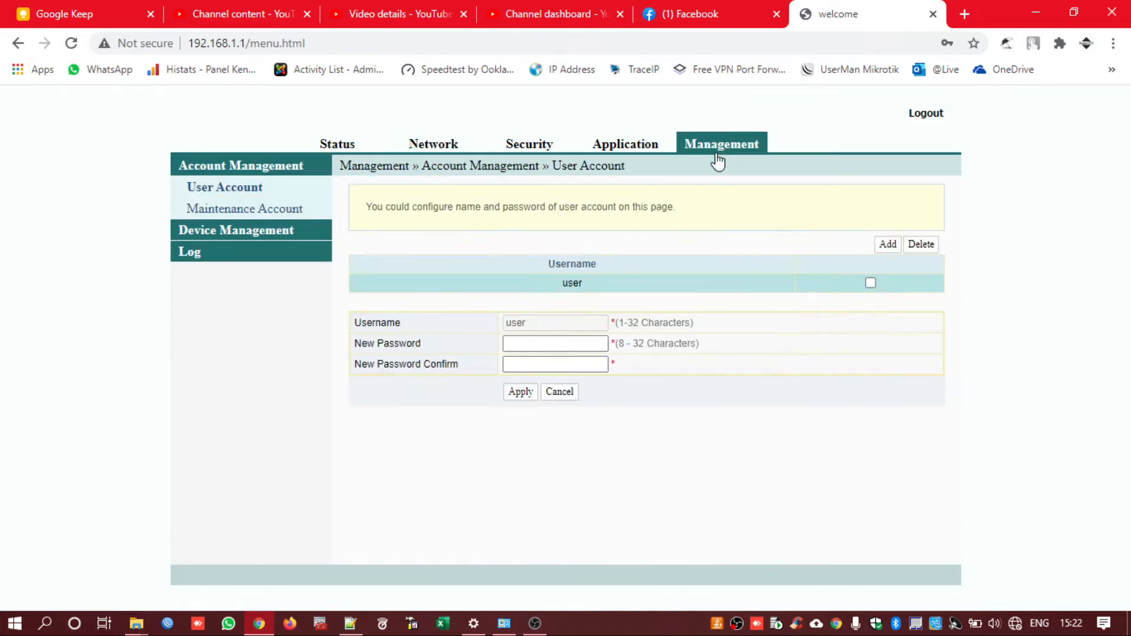
left_click(278, 217)
left_click(560, 286)
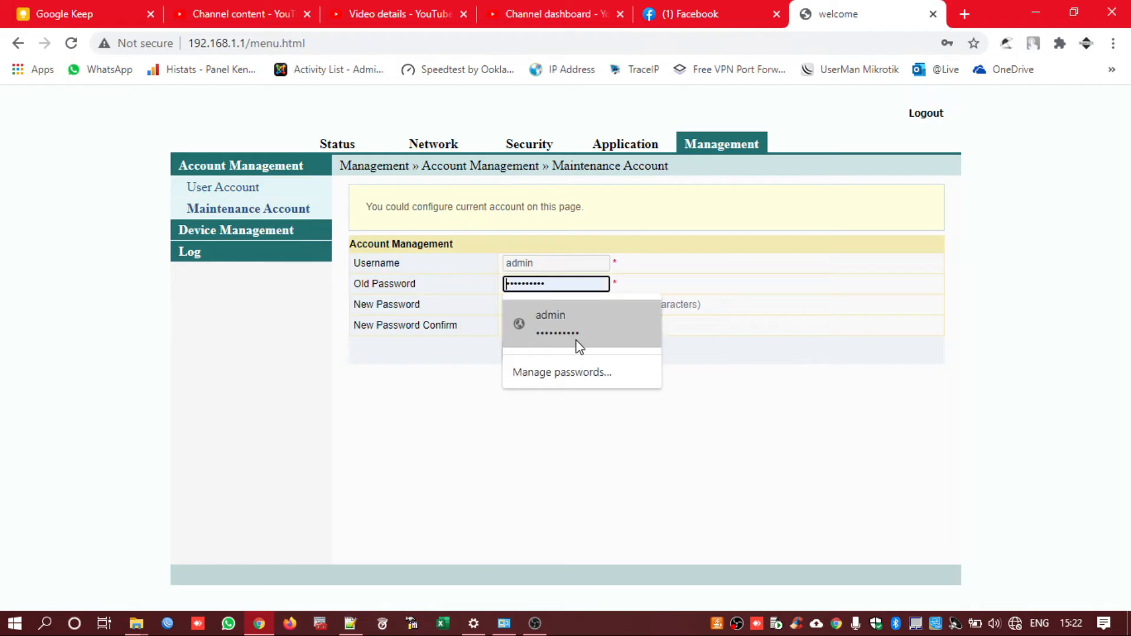
left_click(448, 530)
left_click(556, 285)
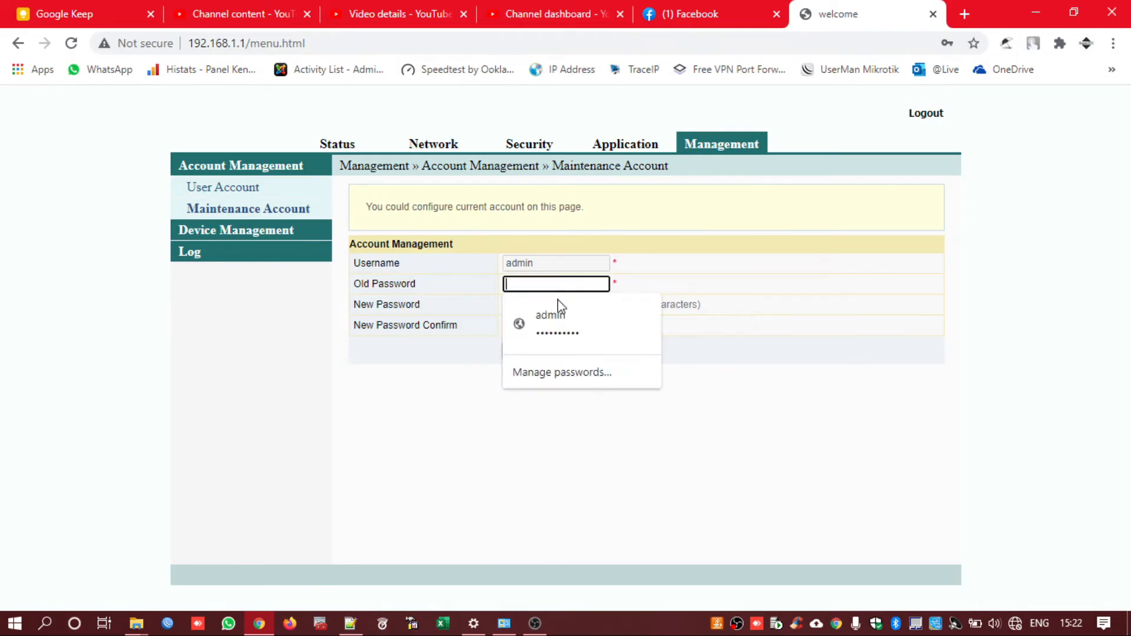
Paste the saved old password, fill the new and confirmation password fields, then switch to Notepad++
left_click(651, 331)
left_click(584, 307)
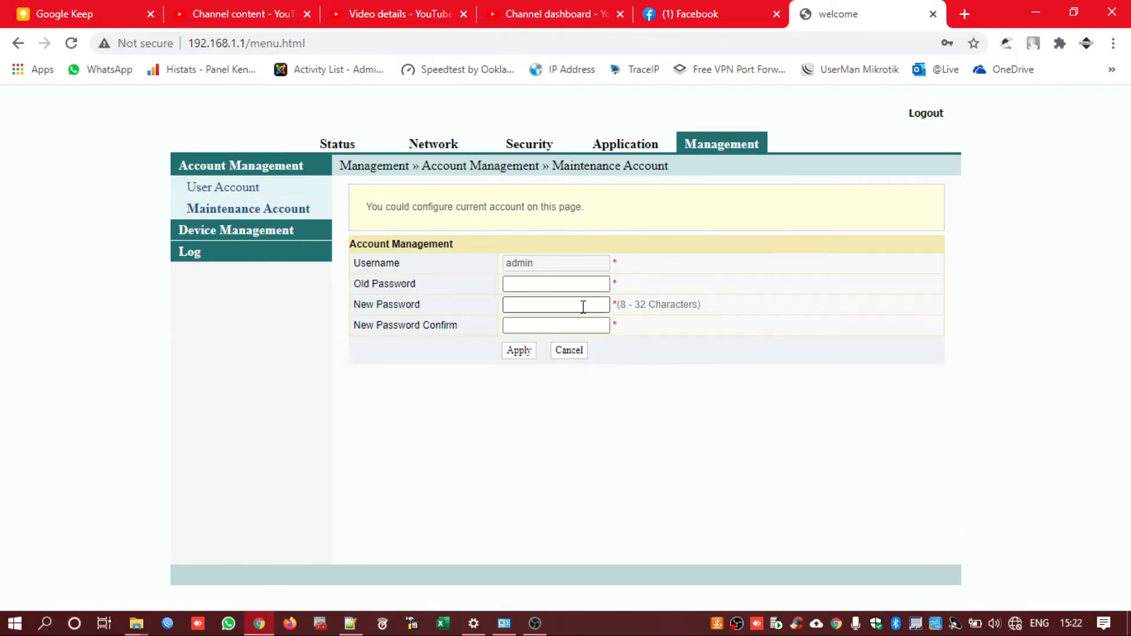
left_click(583, 285)
key("ctrl+v")
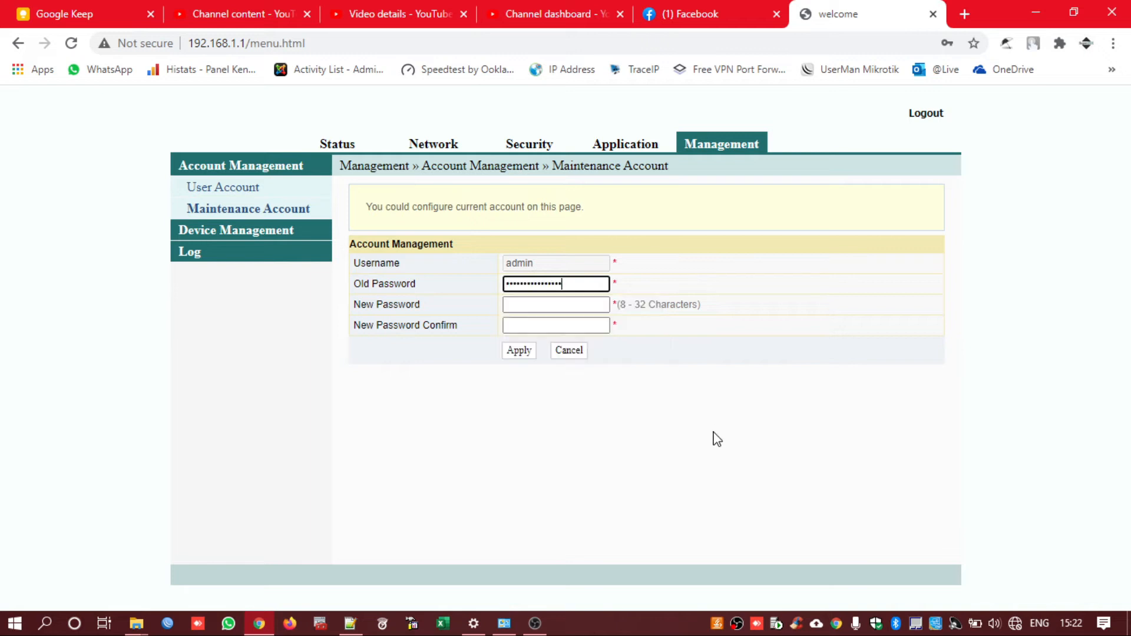
key("Tab")
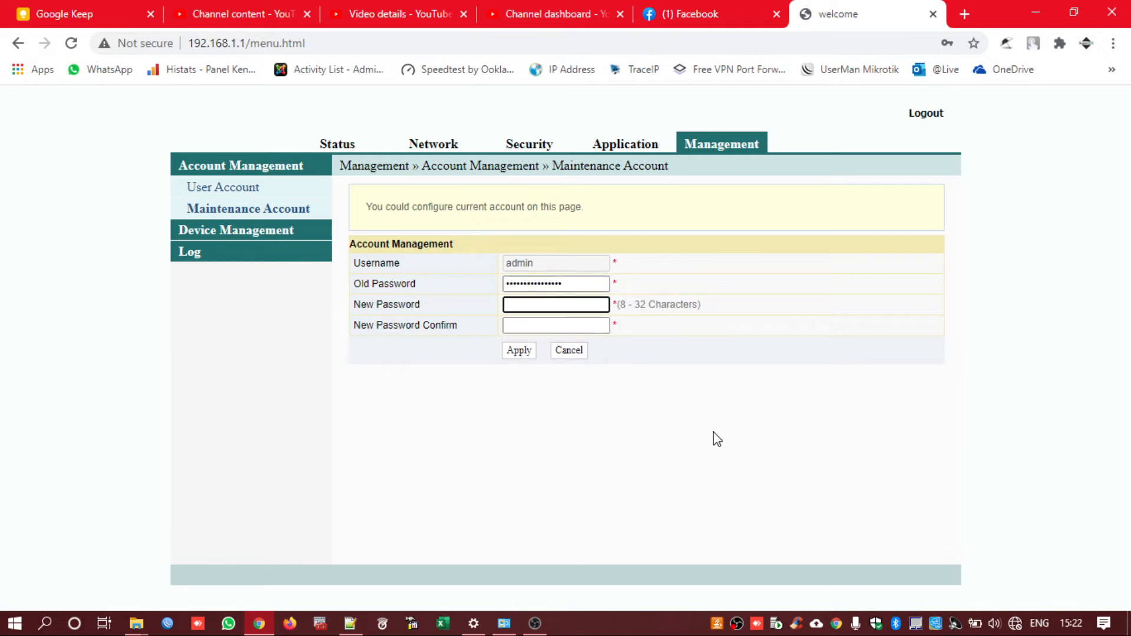
key("Tab")
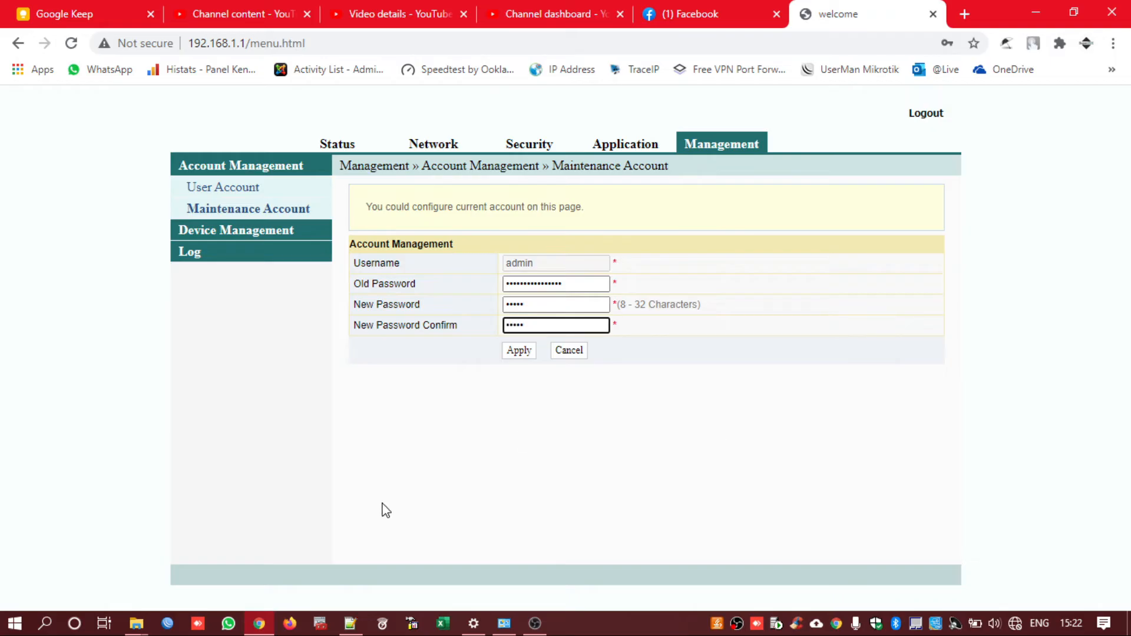
left_click(350, 623)
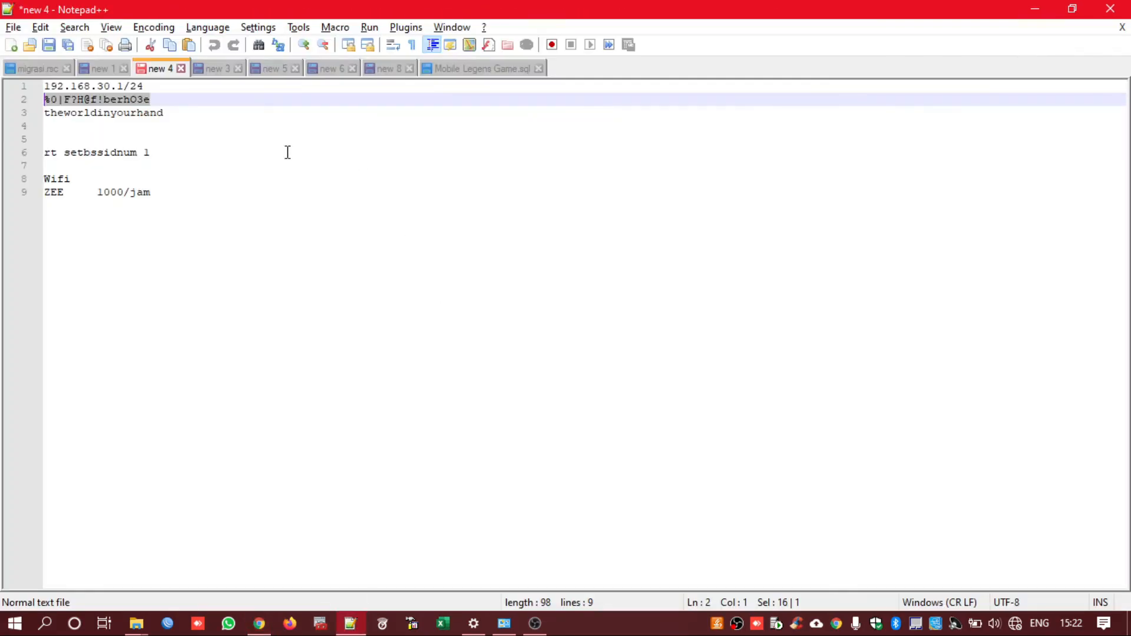
Select the stored password on line 2 of the 'new 4' notes tab and minimize Notepad++
left_click(158, 97)
left_click_drag(158, 97, 54, 100)
left_click(1030, 8)
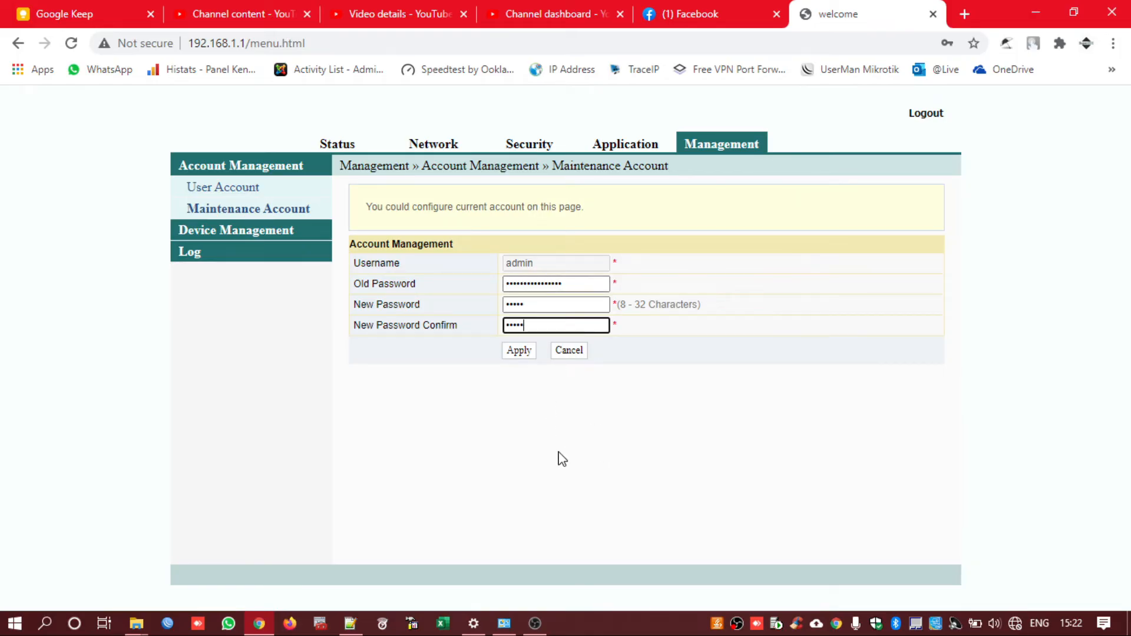
Retype the maintenance password after the 'password is illegal' warning, apply it, decline Chrome's save prompt
left_click(519, 352)
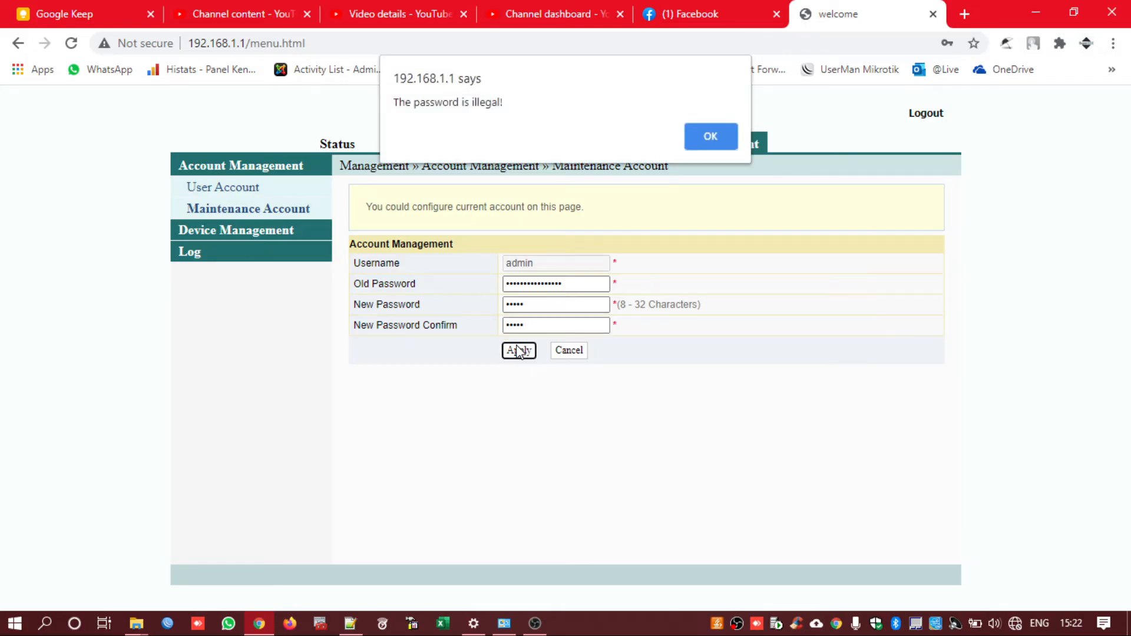
left_click(711, 136)
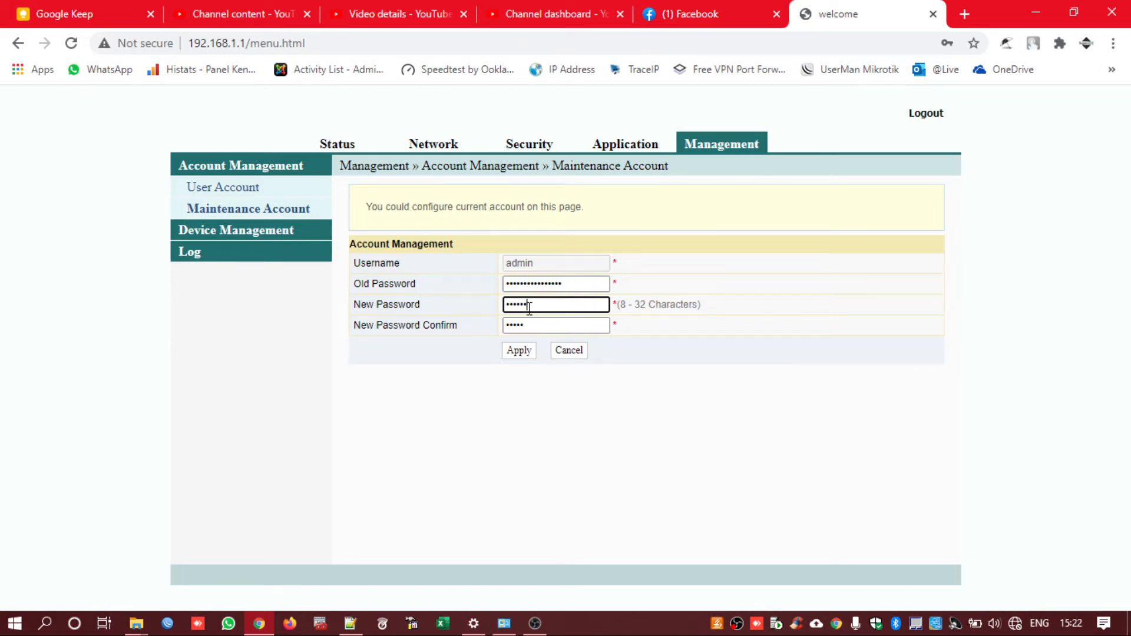
key("Tab")
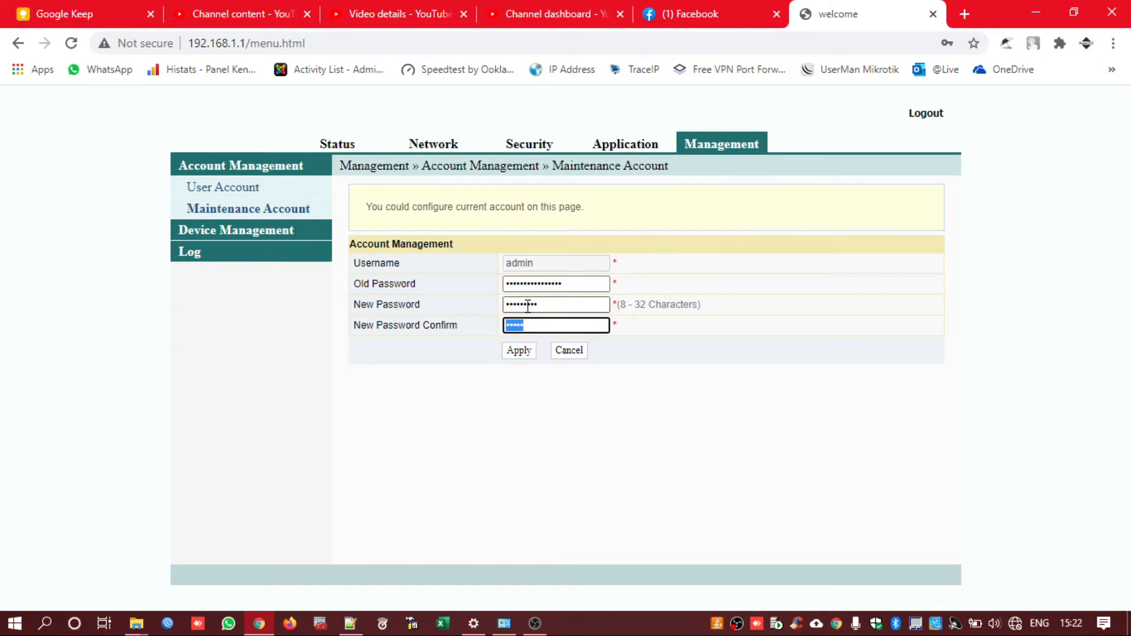
type("ab")
left_click(530, 354)
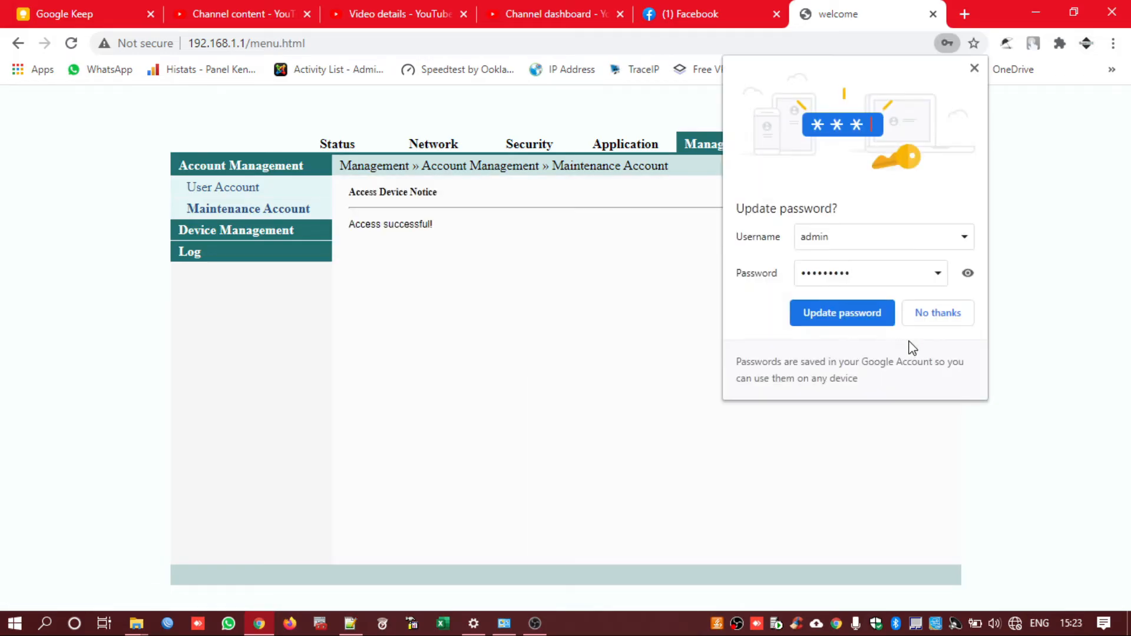
left_click(938, 319)
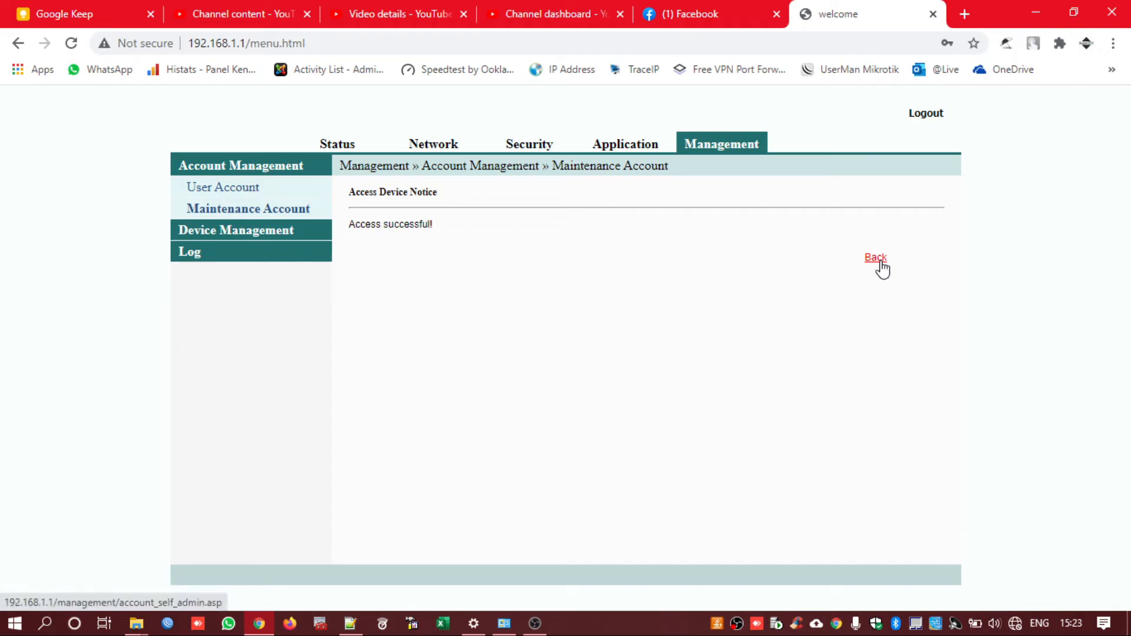
left_click(212, 236)
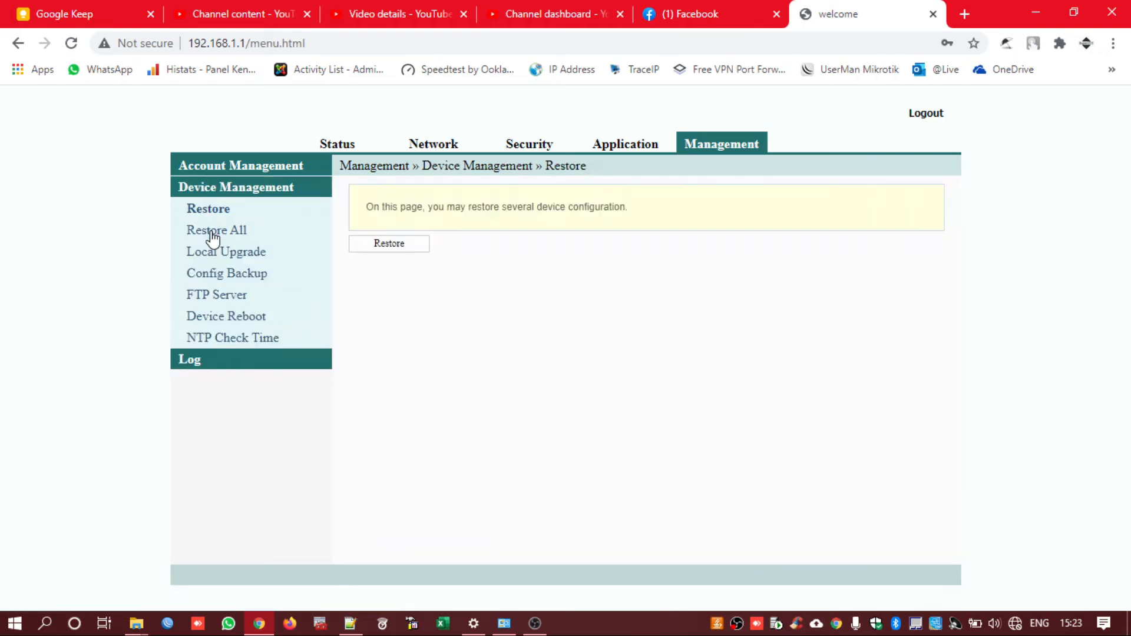
Reboot the router from Device Management › Device Reboot and confirm the reboot
left_click(233, 317)
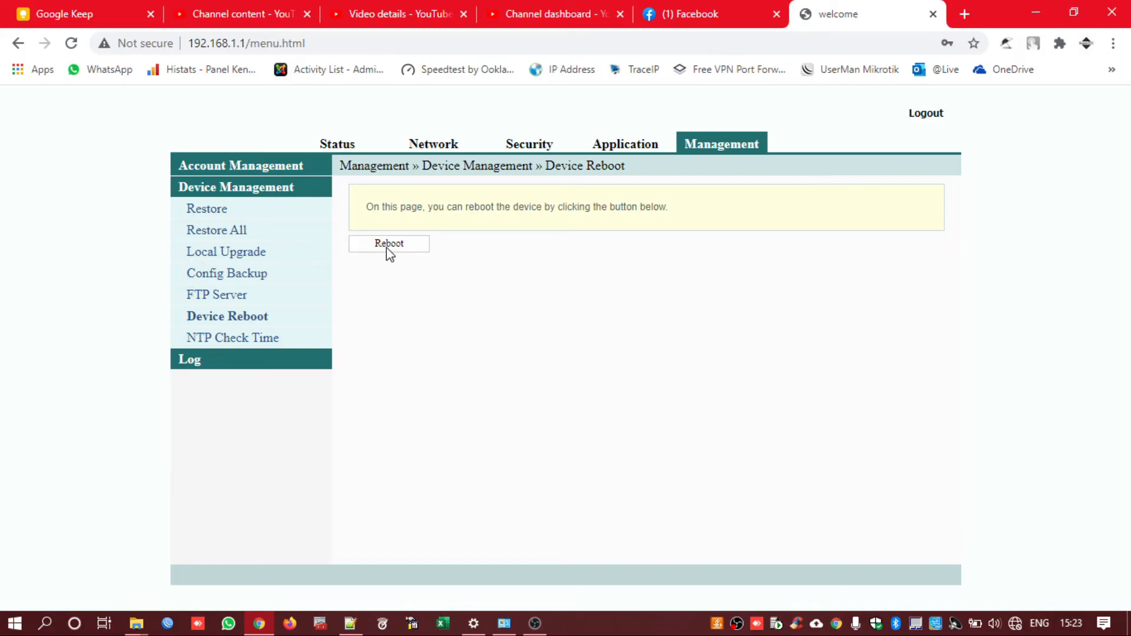
left_click(387, 247)
key("Return")
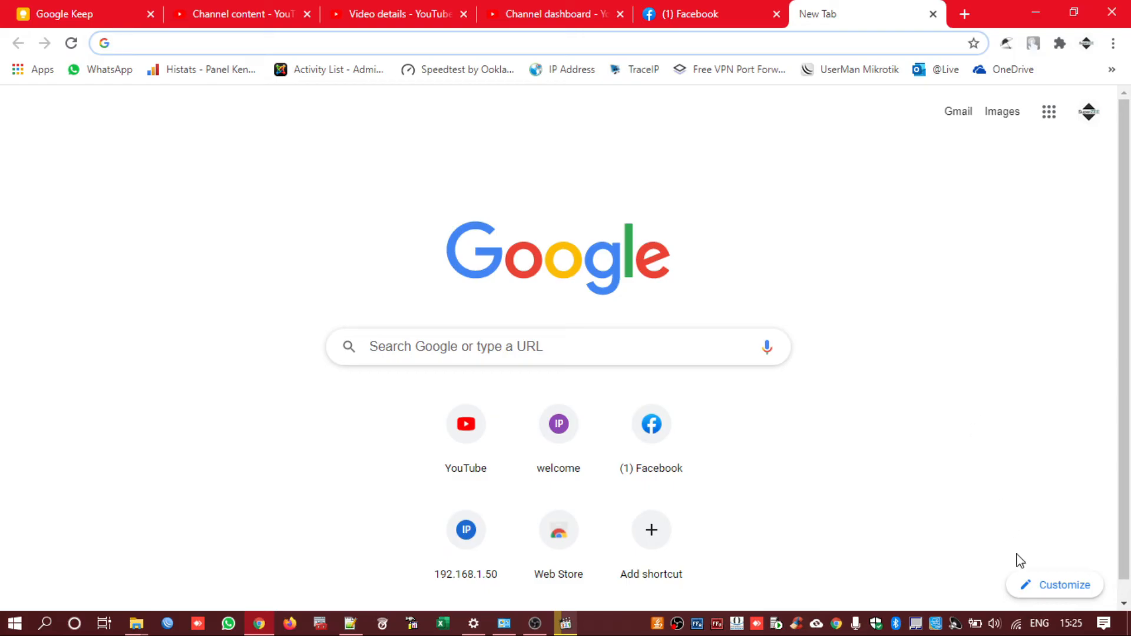
Join the WIFI GRATIS network with its security key and allow the PC to be discoverable
left_click(1015, 626)
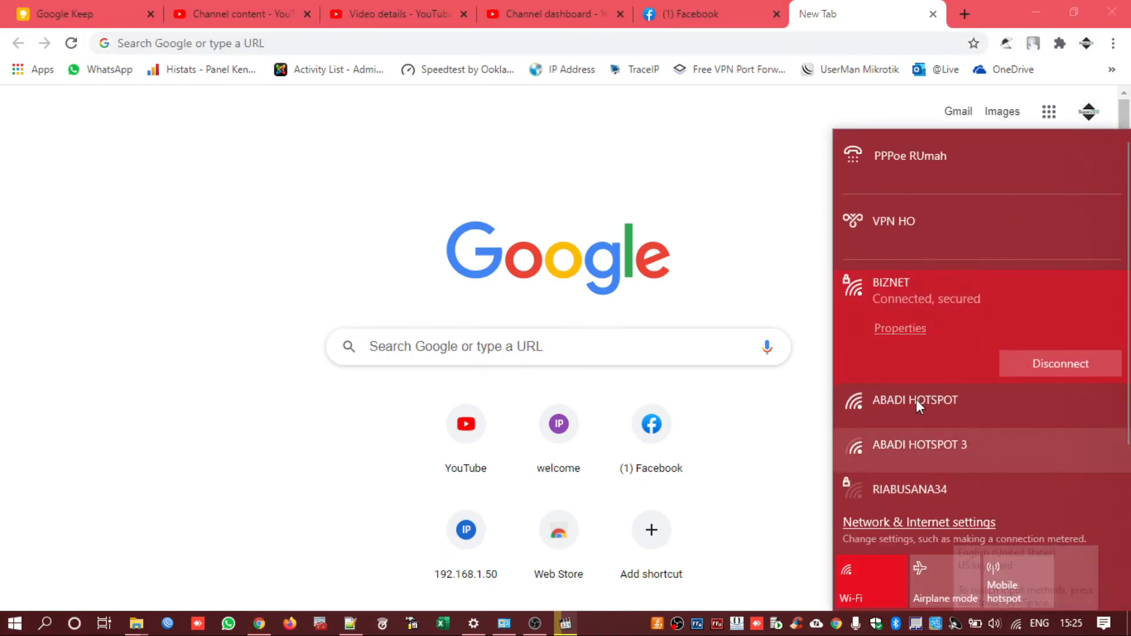
scroll(892, 318, "down", 2)
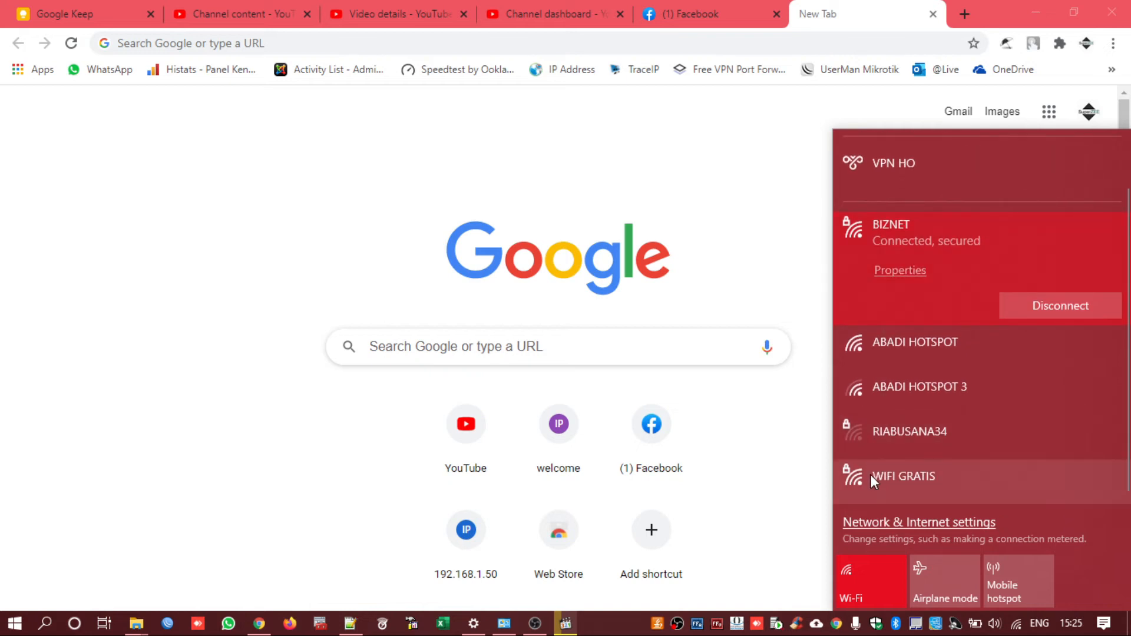
left_click(871, 475)
left_click(1051, 492)
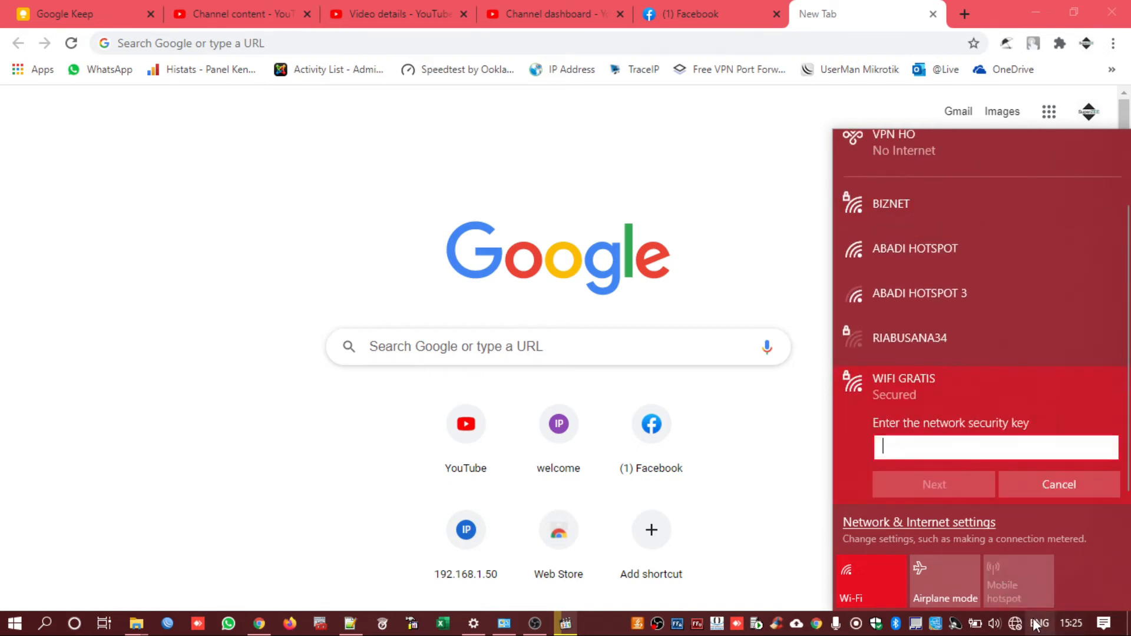
type("12")
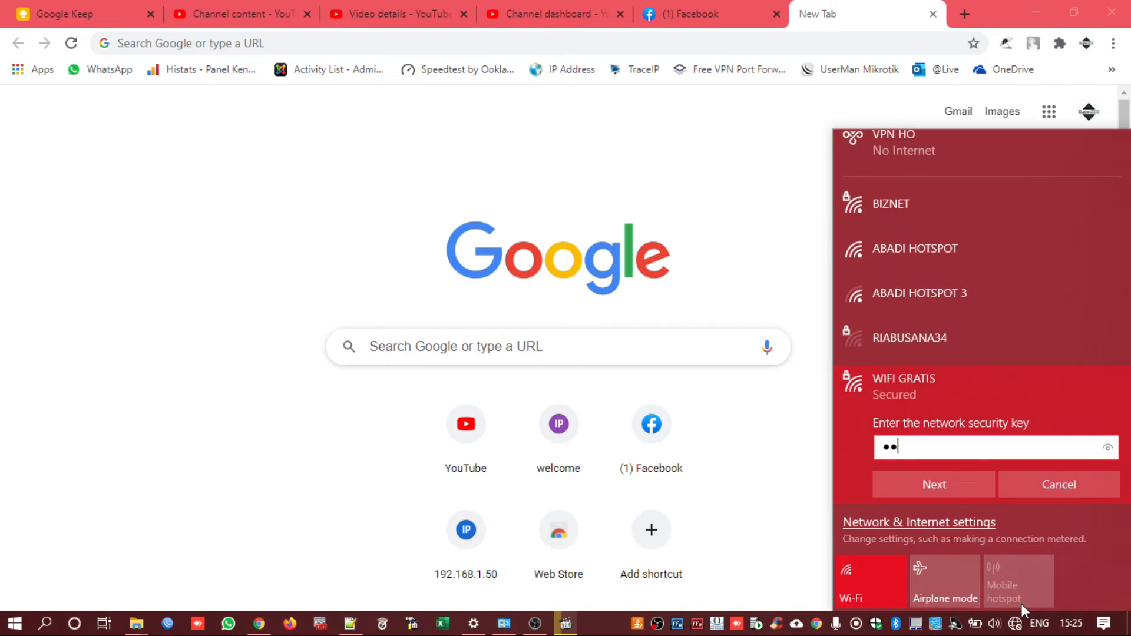
type("345678")
left_click(928, 486)
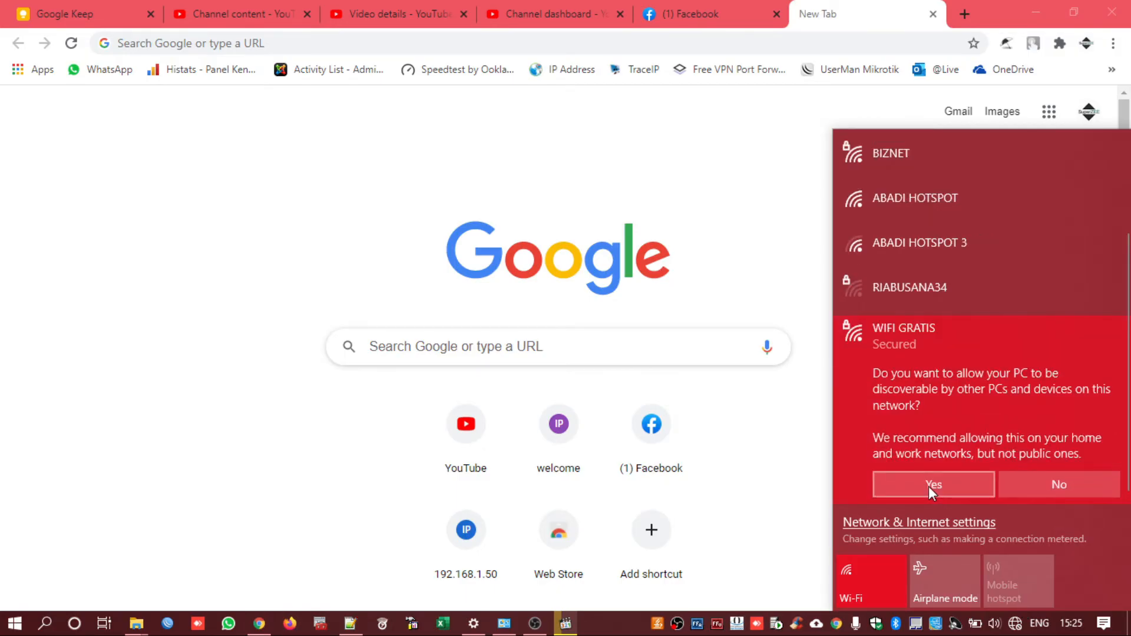
left_click(928, 486)
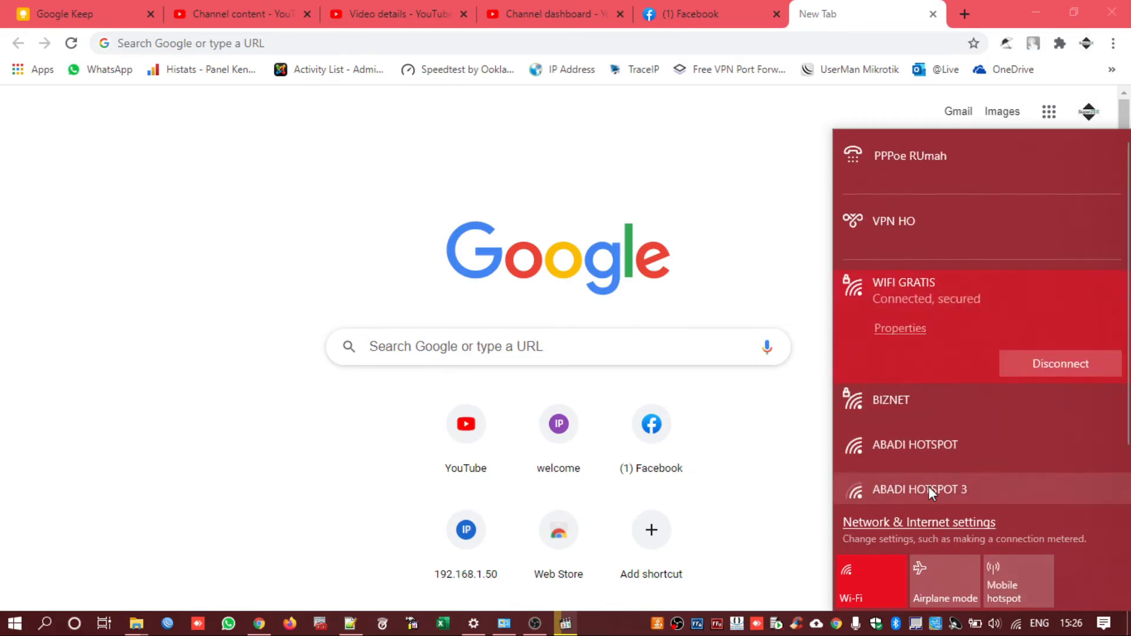
Open Network Connections, glance at the Ethernet adapter, and view the Wi-Fi status details
right_click(1017, 623)
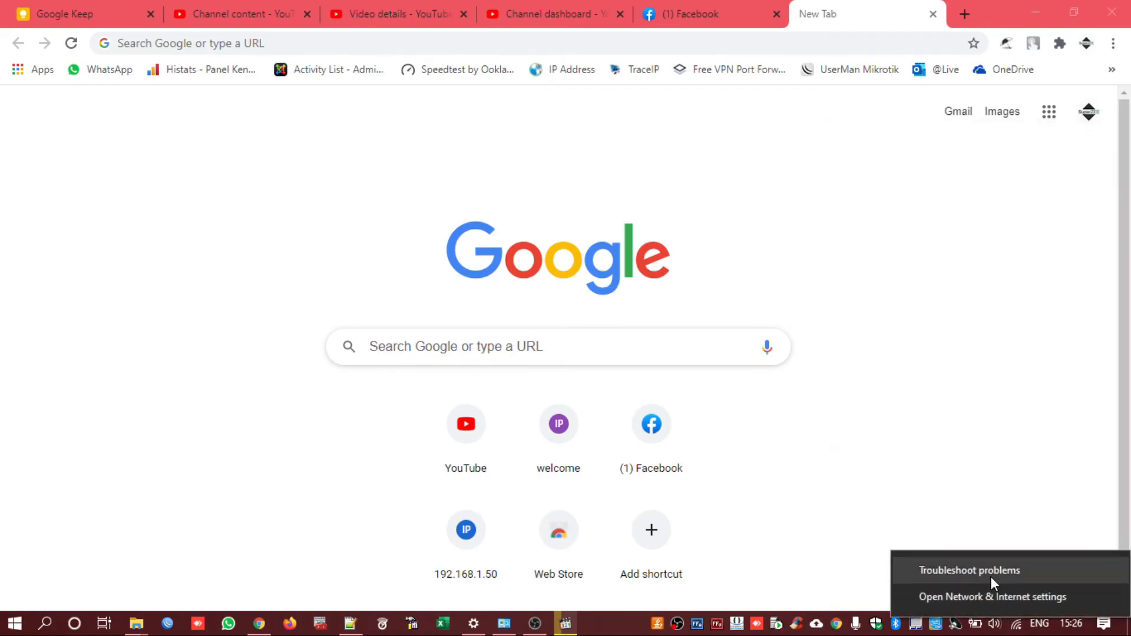
left_click(987, 596)
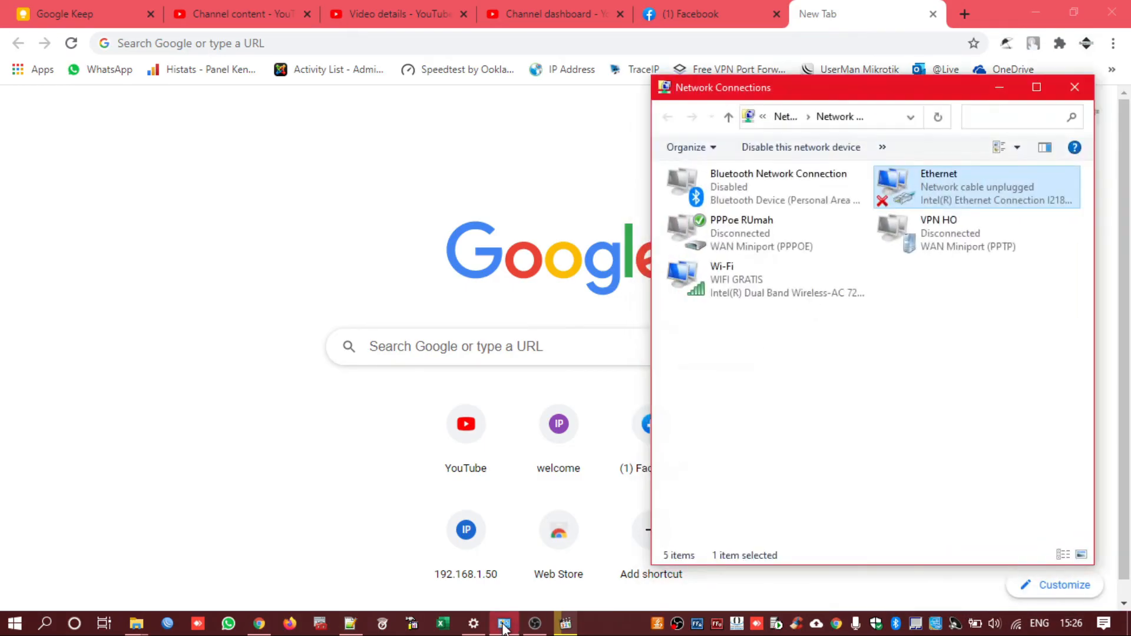
double_click(901, 187)
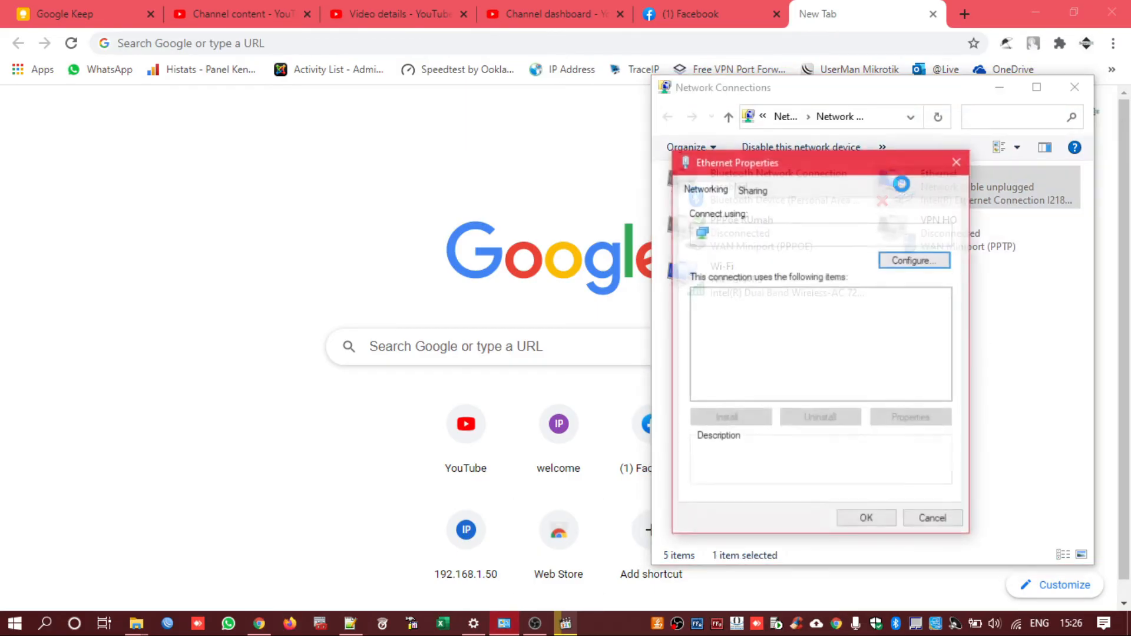
key("Escape")
double_click(701, 287)
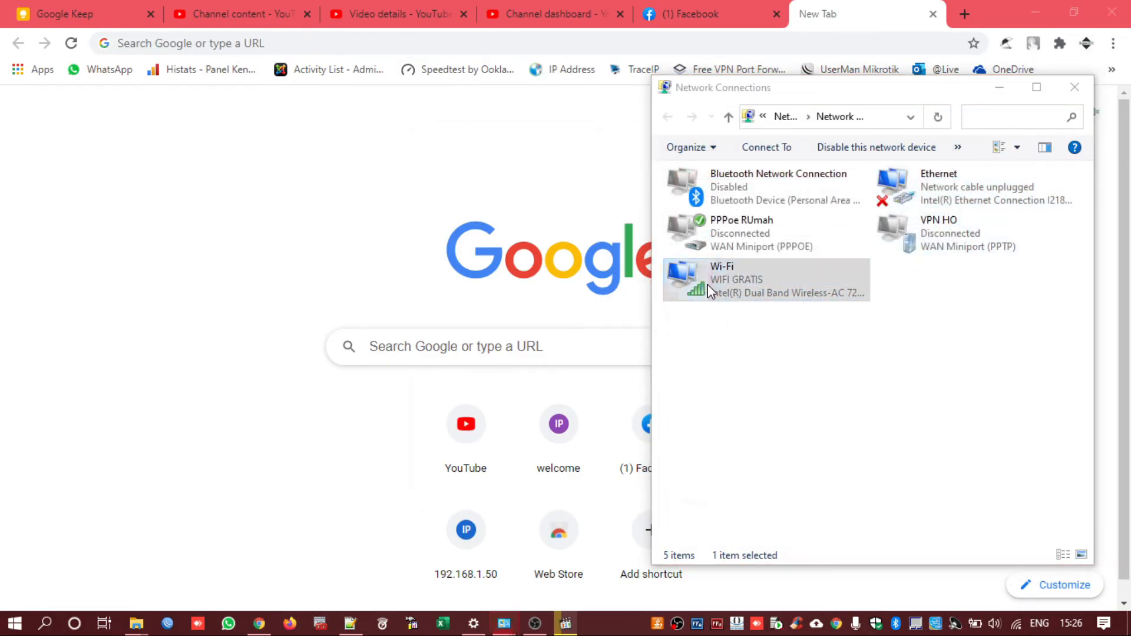
left_click(465, 328)
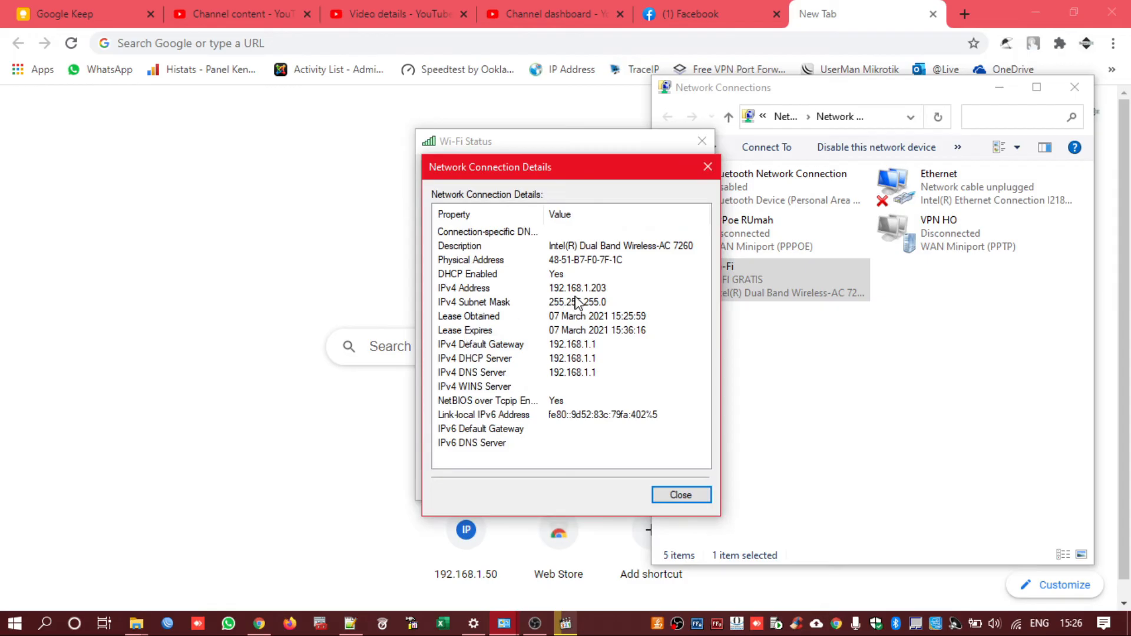
left_click(681, 495)
left_click(523, 493)
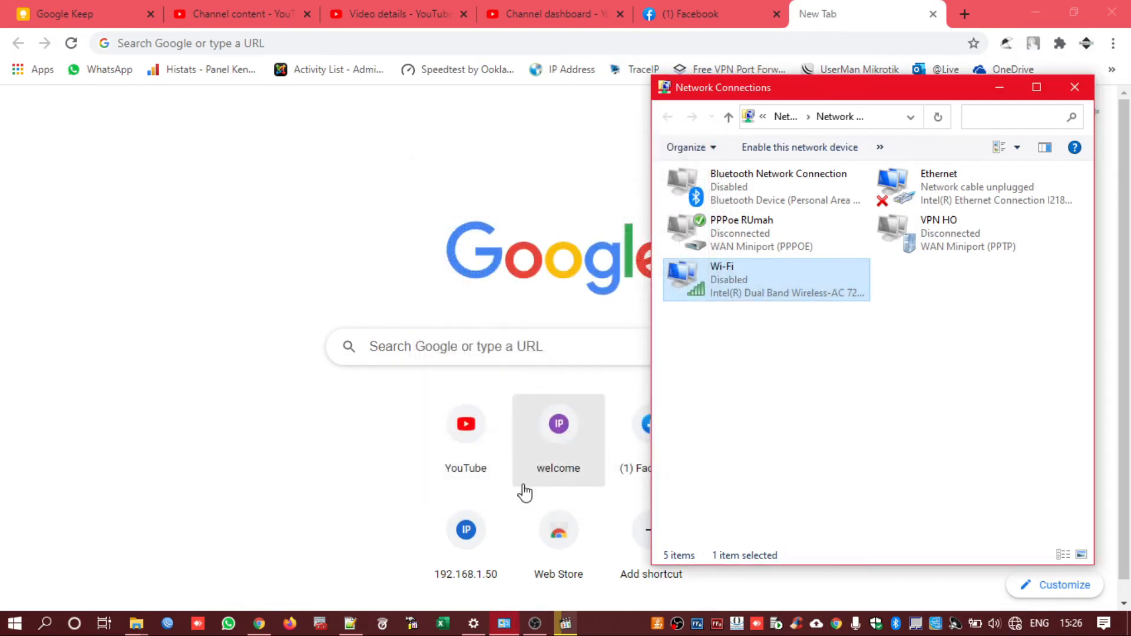
Confirm WIFI GRATIS is connected and check the Wi-Fi IPv4 settings are automatic
left_click(1016, 624)
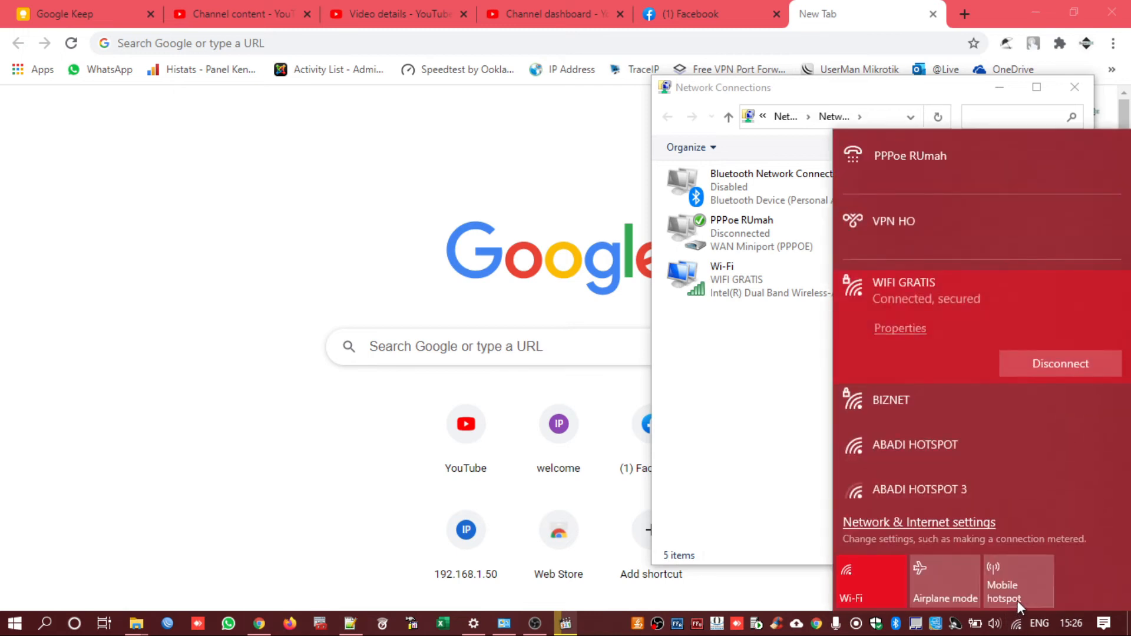
left_click(745, 391)
left_click(718, 288)
right_click(718, 288)
left_click(747, 457)
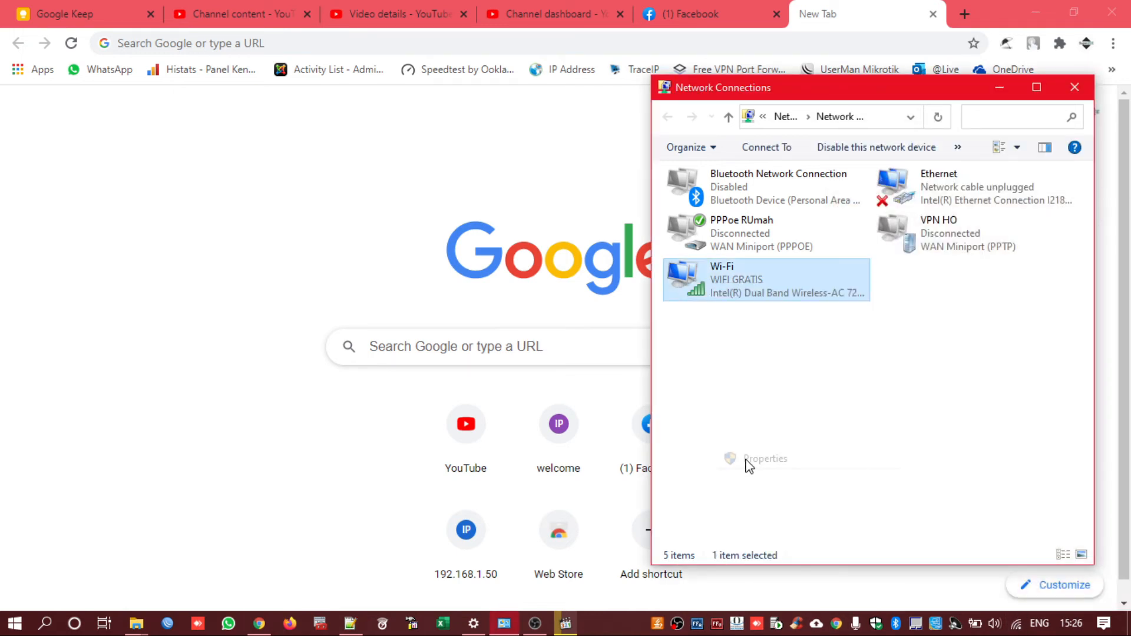
double_click(824, 338)
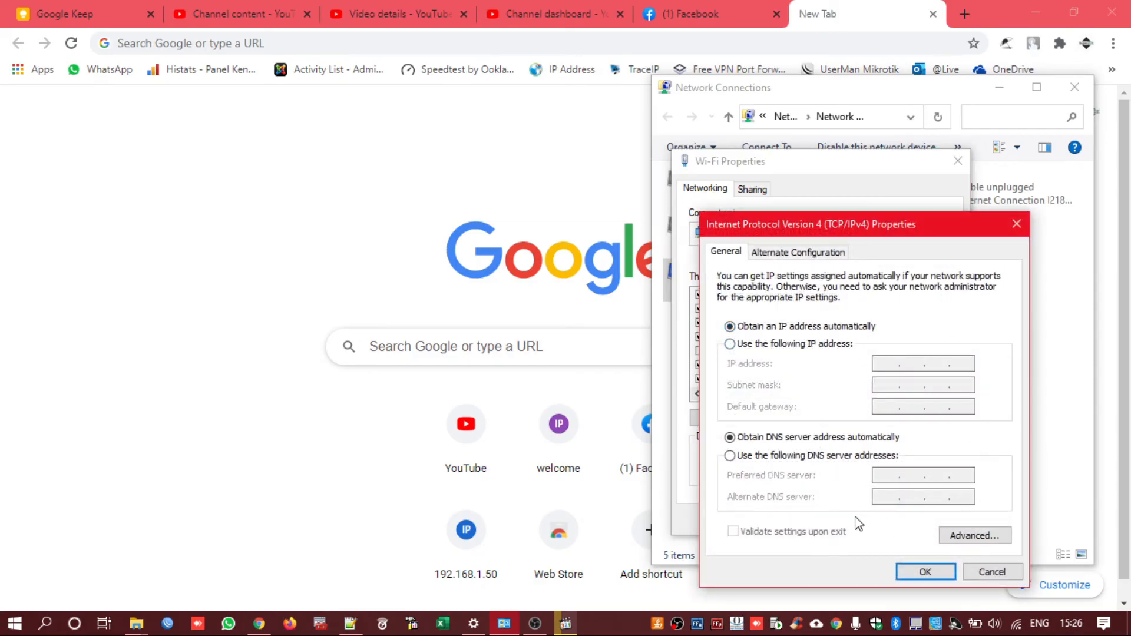
left_click(992, 572)
left_click(954, 519)
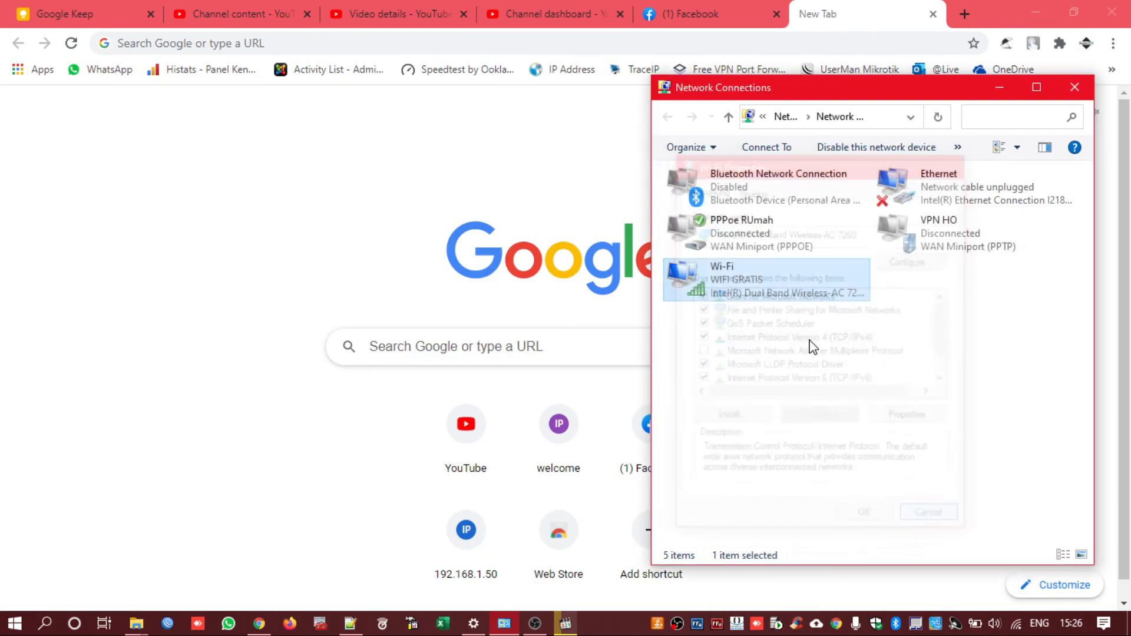
Verify Wi-Fi details show IPv4 192.168.1.203 and DHCP 192.168.1.1, then return to Chrome
double_click(766, 294)
left_click(477, 330)
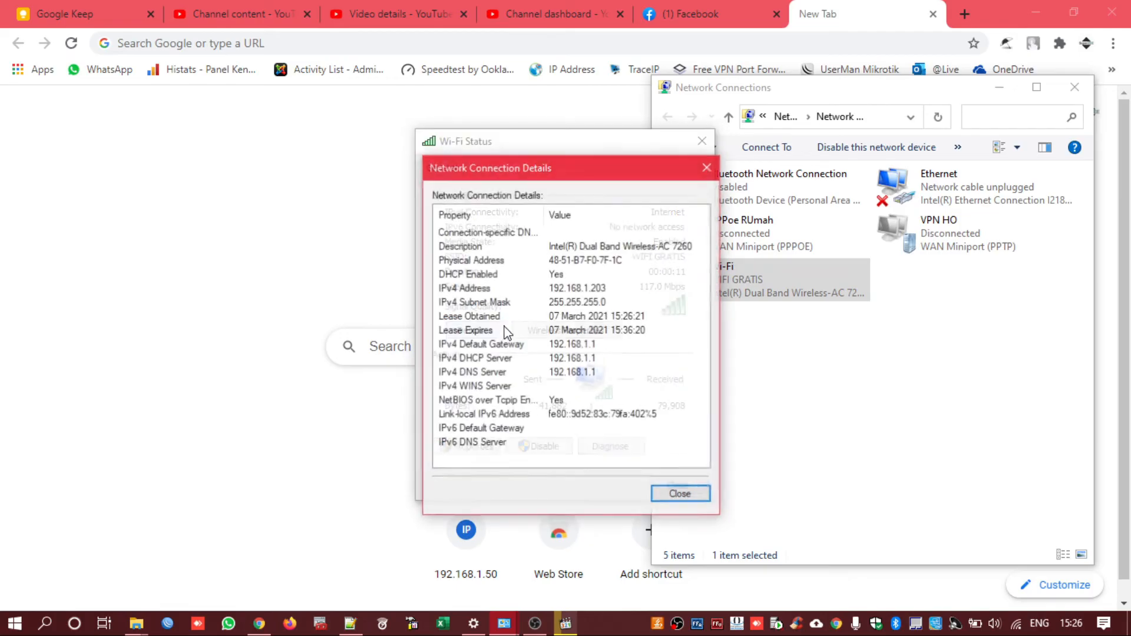
left_click(614, 291)
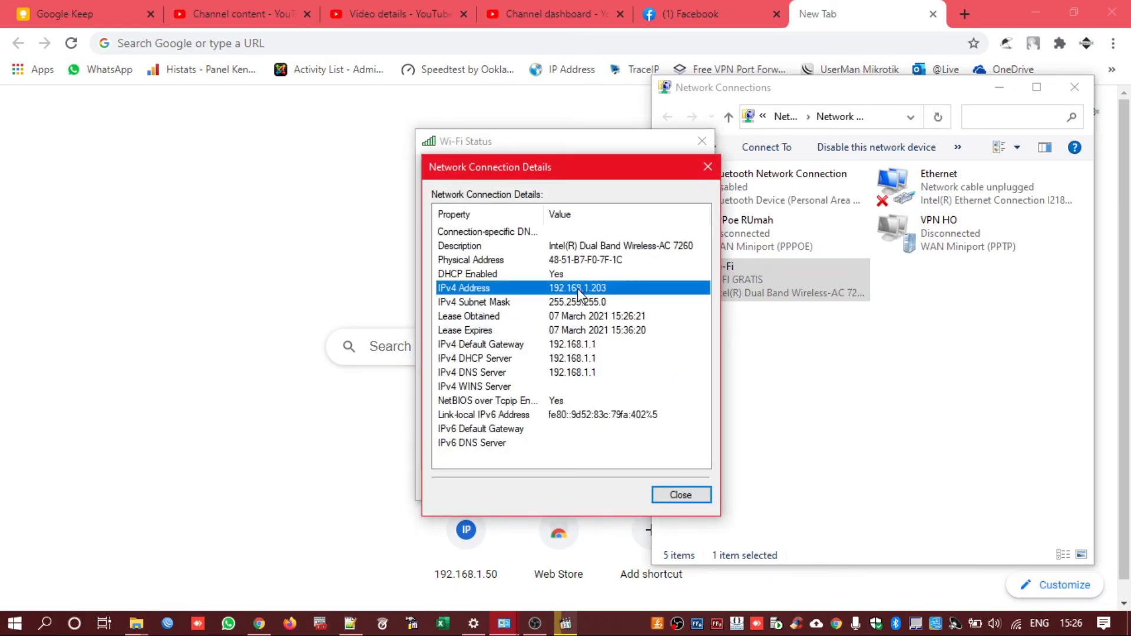
left_click(590, 361)
left_click(590, 375)
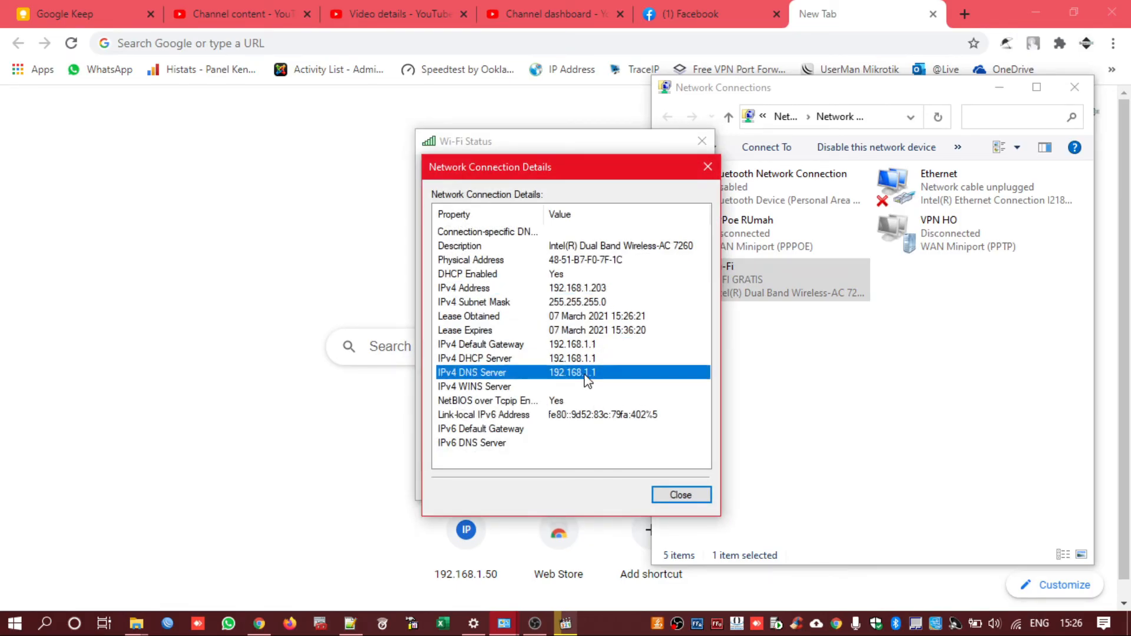
left_click(678, 495)
left_click(701, 141)
left_click(348, 242)
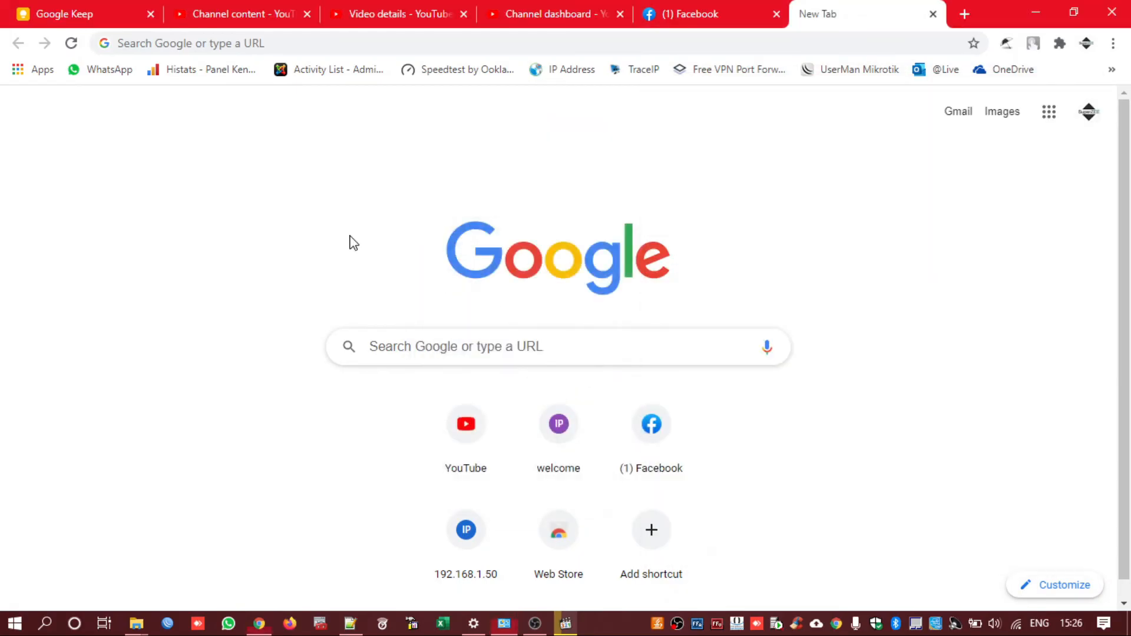
Ping google.com from the Run box to test connectivity
key("super+r")
type("ping")
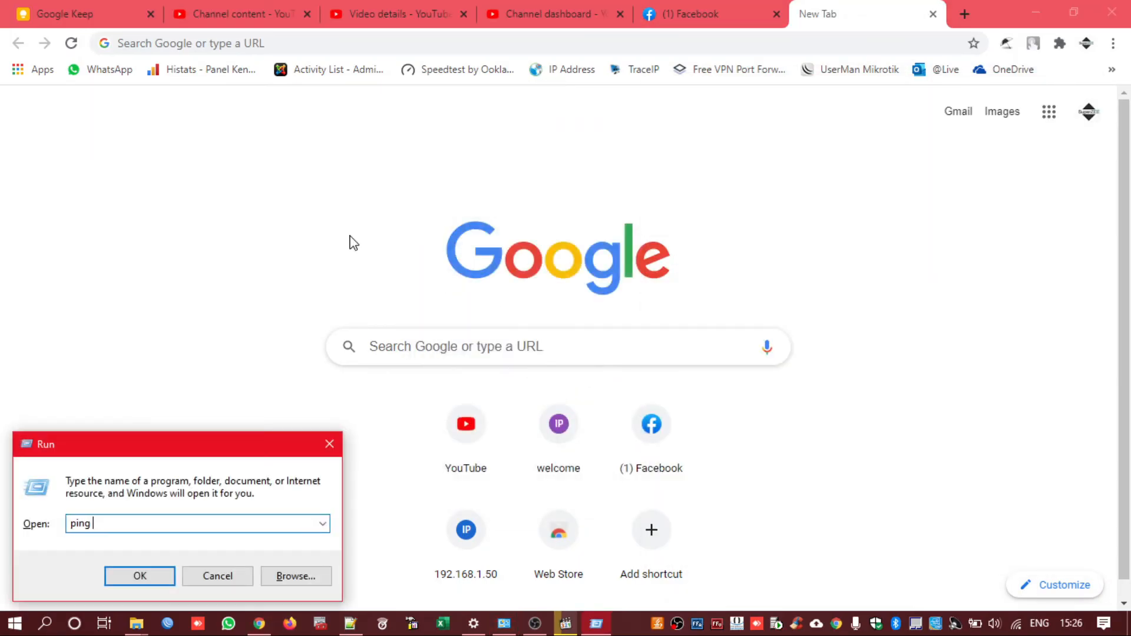
key("Return")
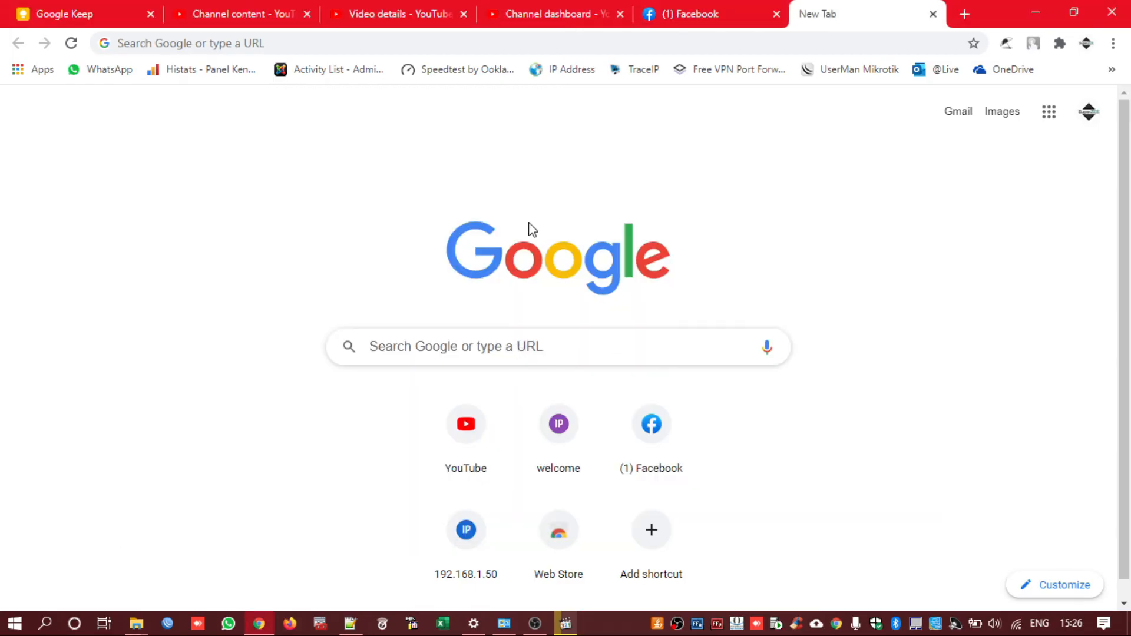
Open youtube.com and play 'I Like You So Much, You'll Know It' unmuted at lower volume, then pause
left_click(347, 47)
type("you")
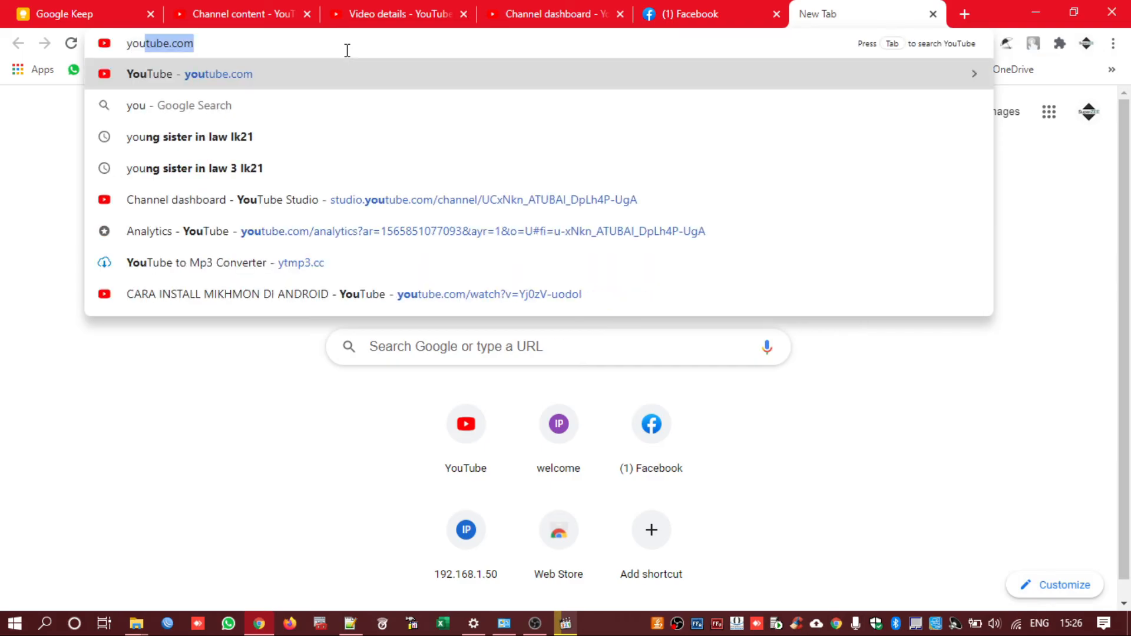
key("Return")
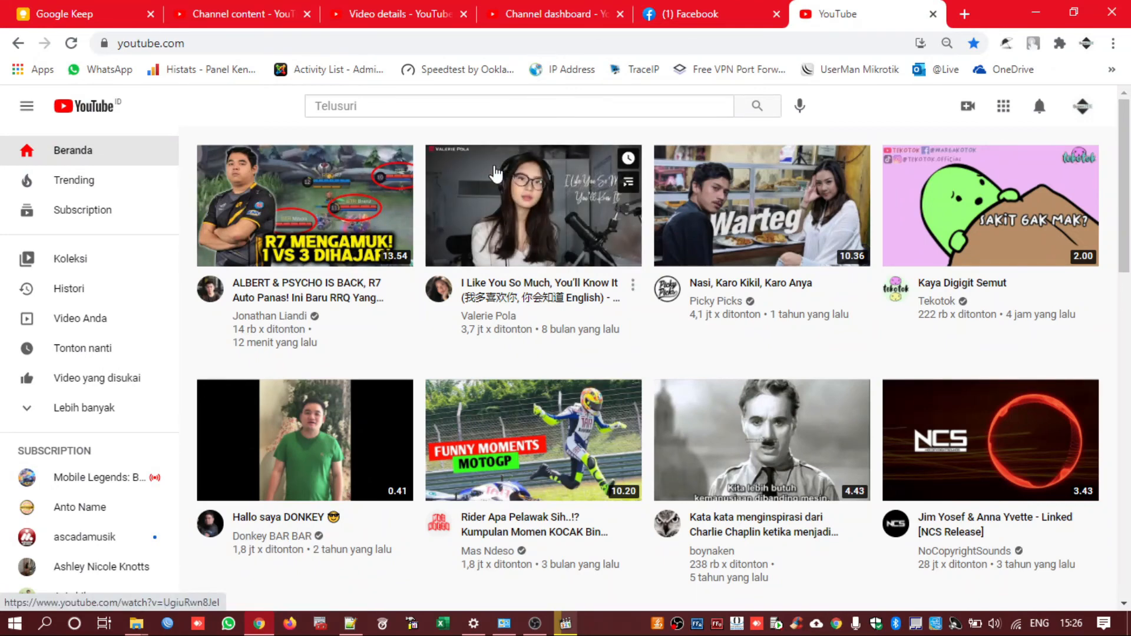
left_click(501, 206)
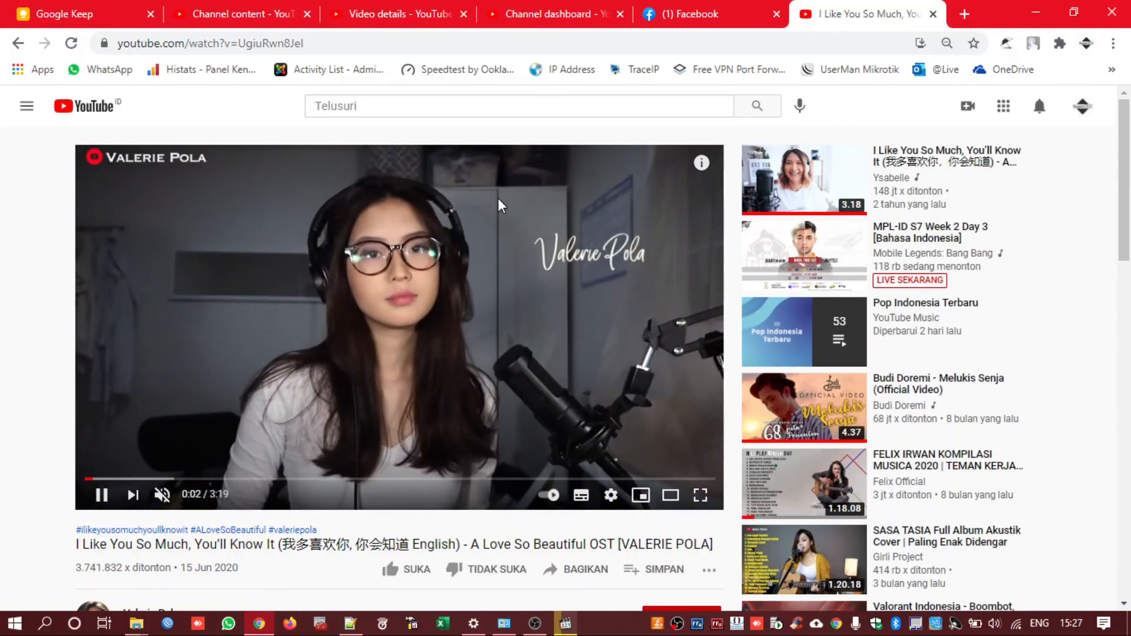
left_click(162, 495)
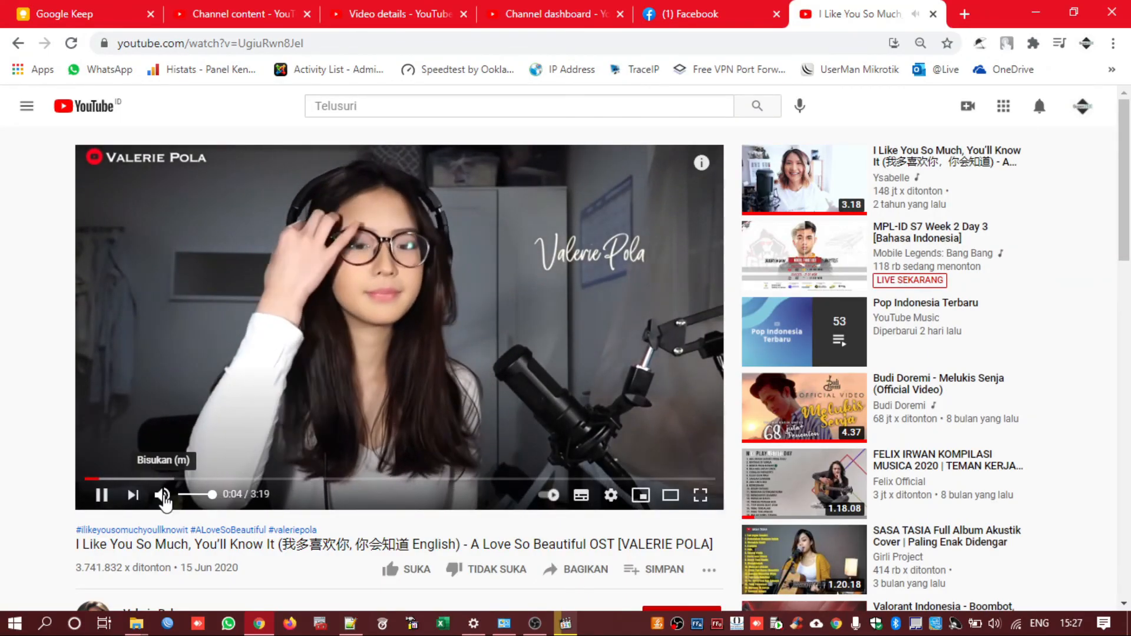
left_click_drag(210, 494, 192, 494)
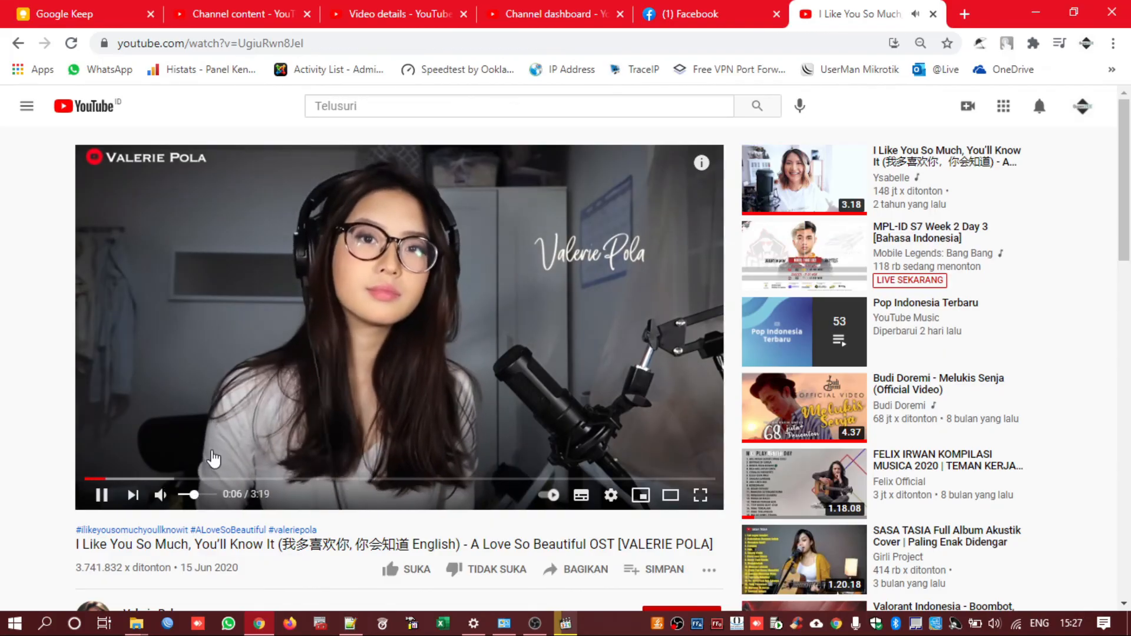
left_click(219, 418)
left_click(835, 38)
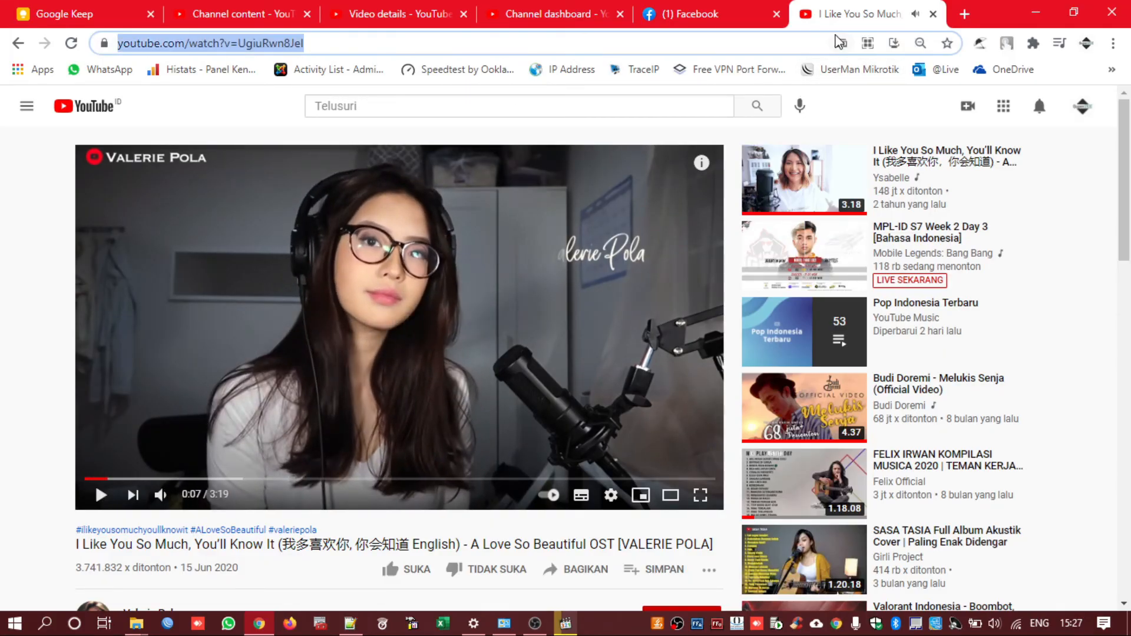
Run a speedtest.net test: 12 ms ping, 10.26 Mbps download, 10.97 Mbps upload
type("s")
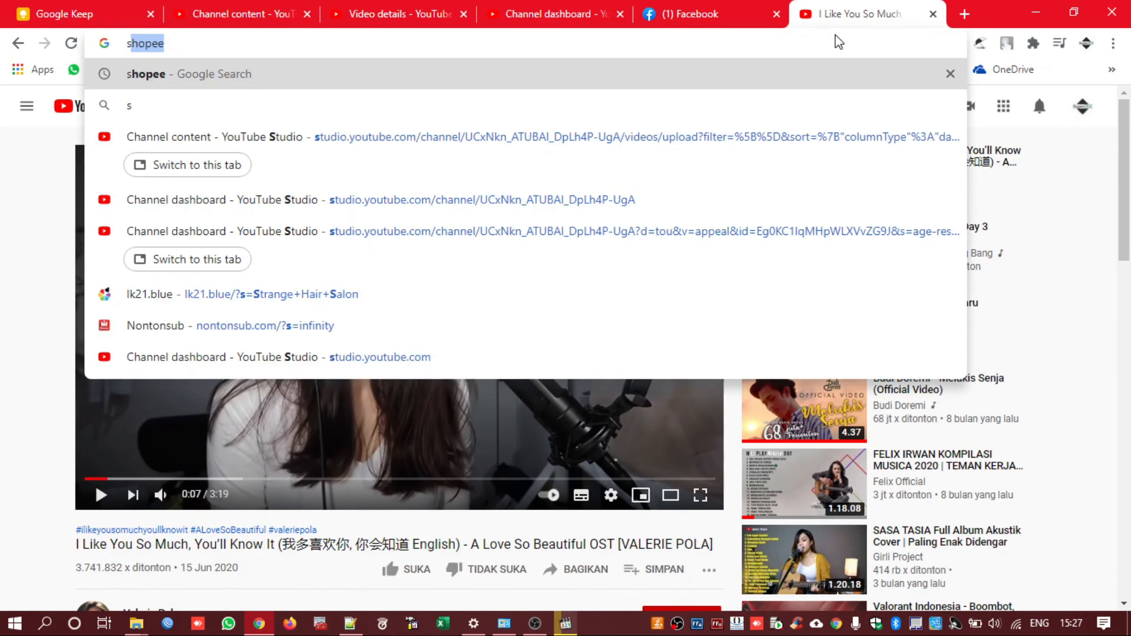
type("peet")
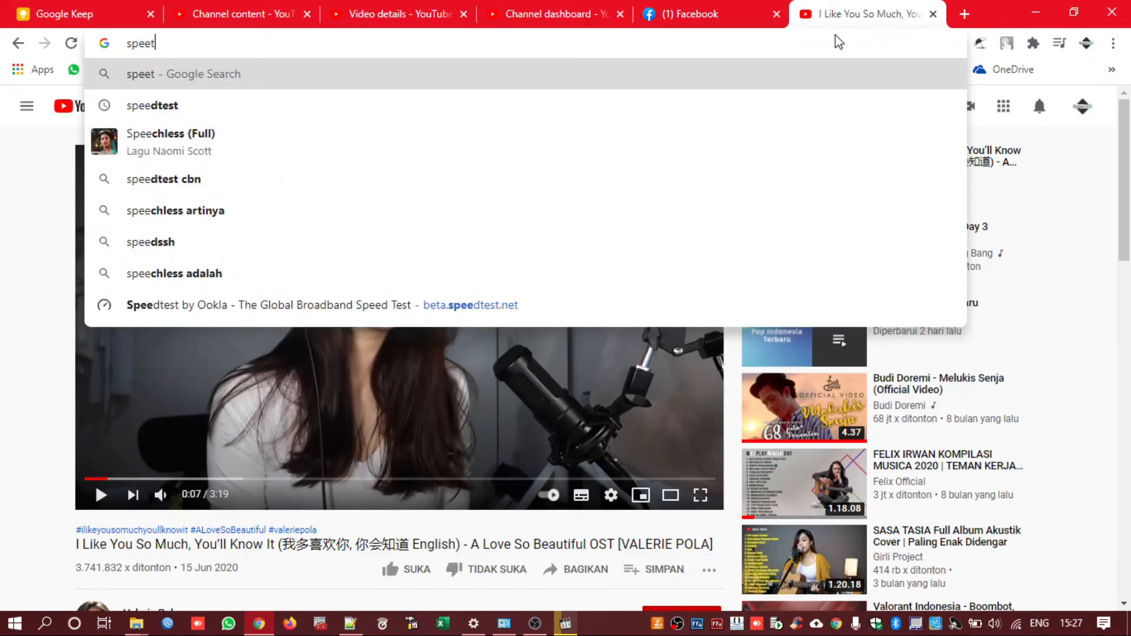
key("BackSpace")
type("dtes")
type("t.net")
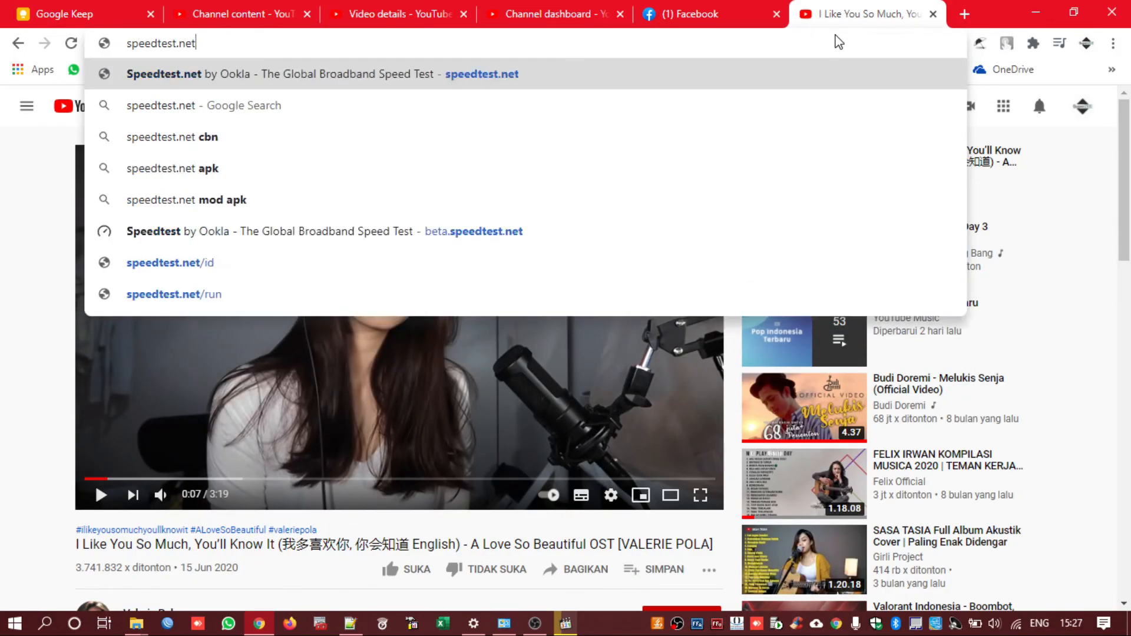
key("Return")
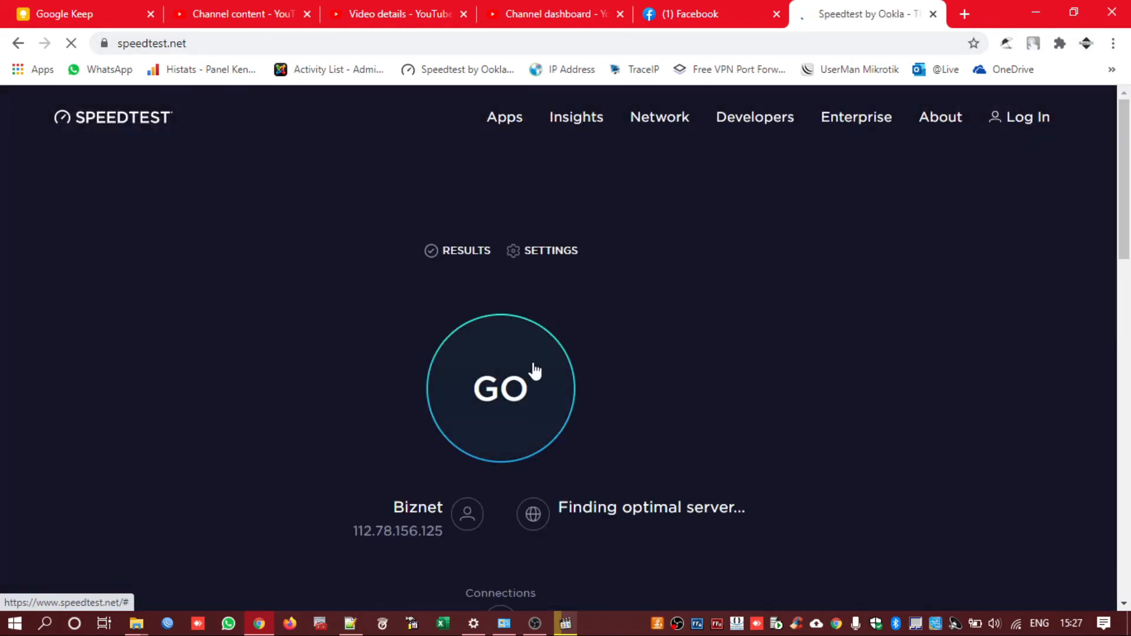
left_click(517, 404)
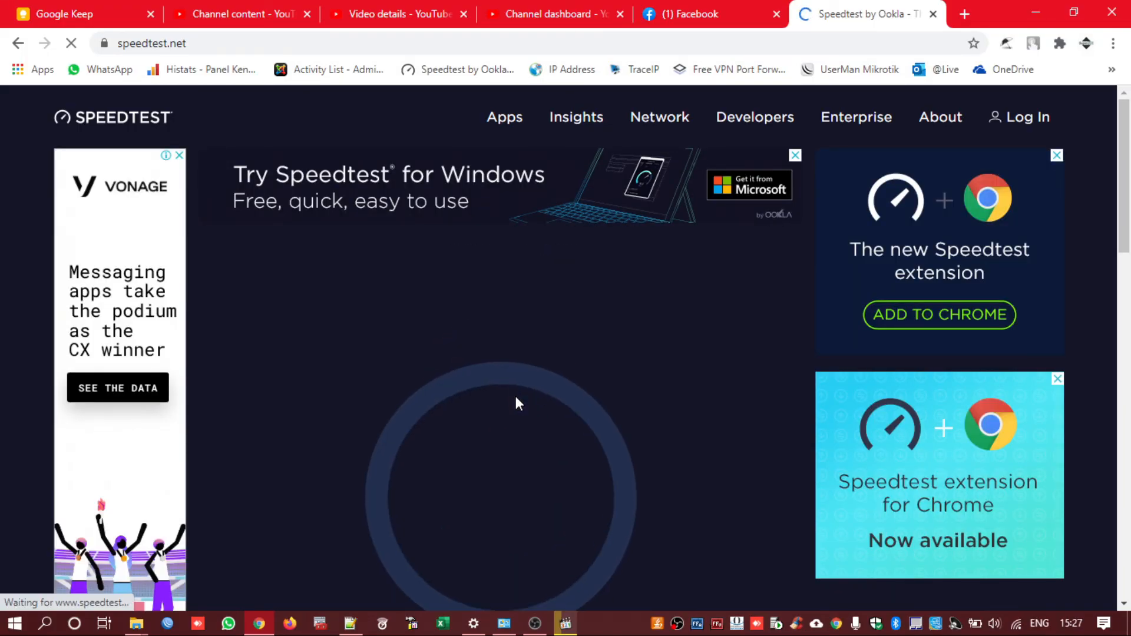
scroll(515, 397, "up", 1)
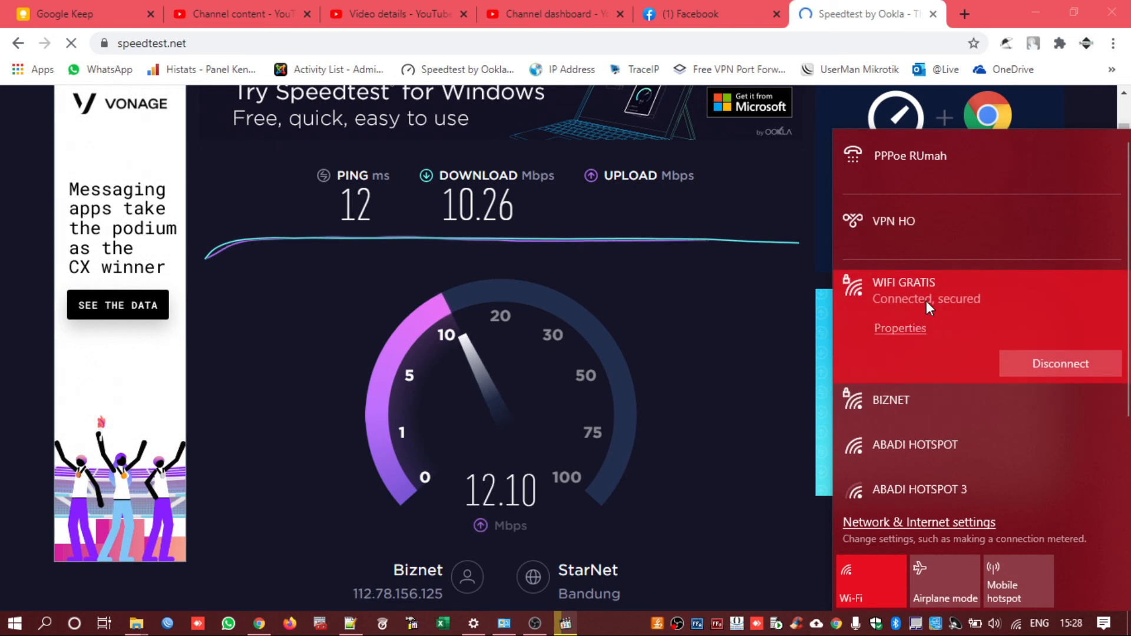
left_click(608, 631)
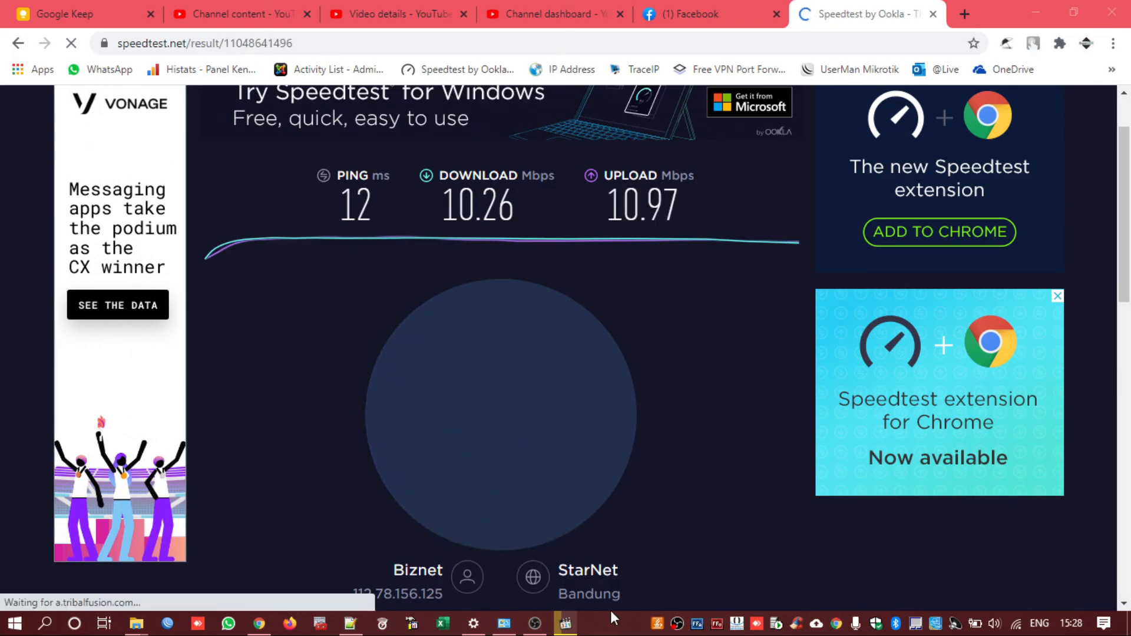